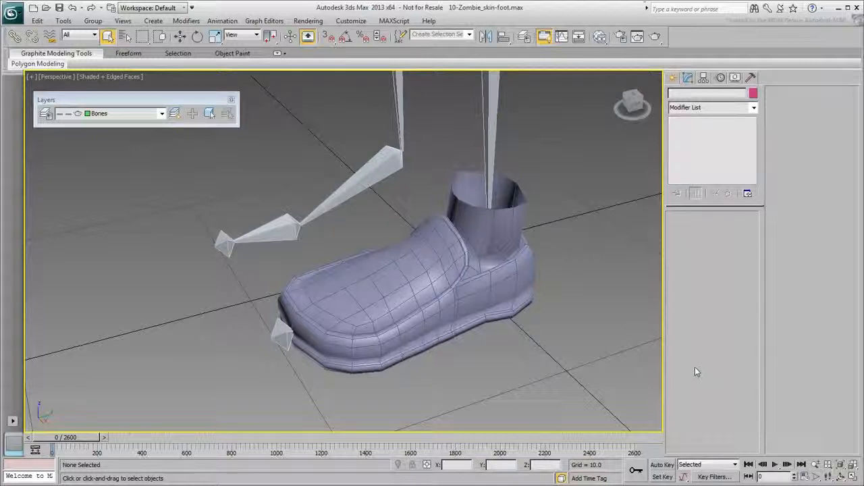
Set the animation end time to frame 640 in the time configuration
mouse_move(62, 438)
mouse_down()
mouse_move(141, 446)
mouse_move(64, 447)
mouse_up()
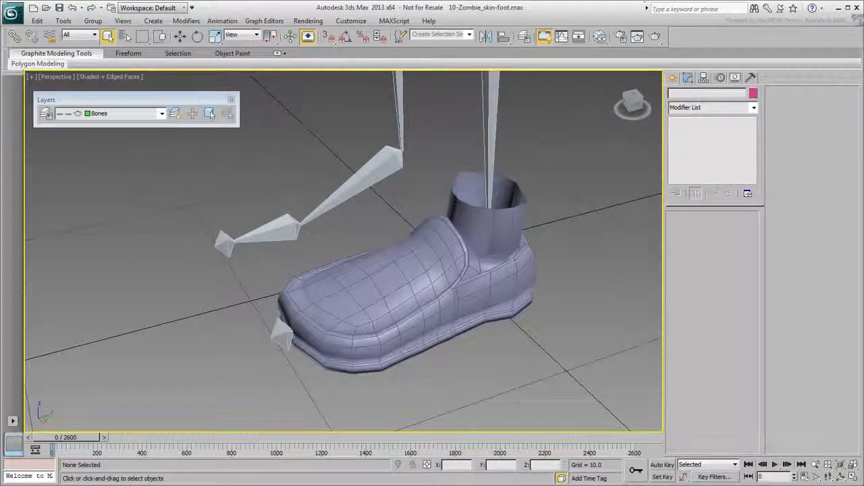
click(805, 476)
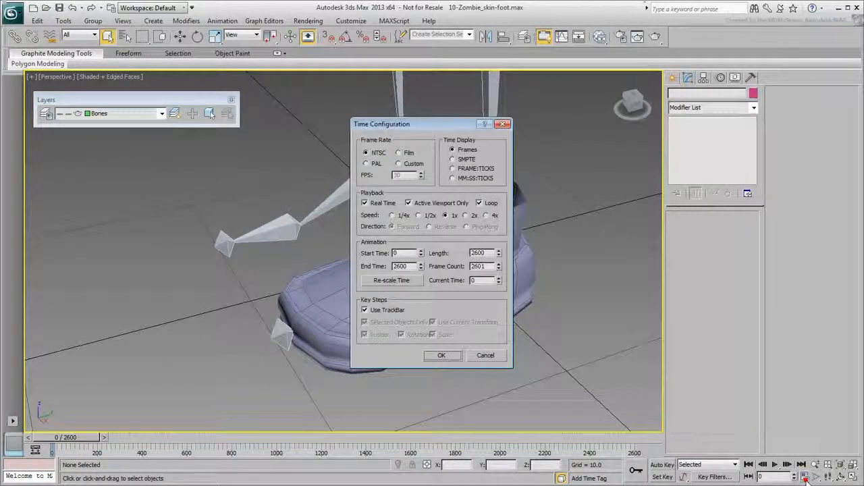
double_click(402, 266)
text(640)
key(Return)
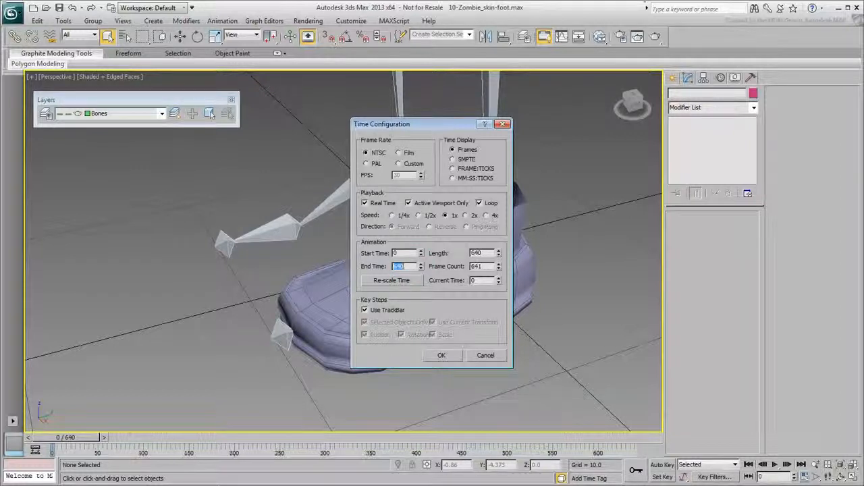
click(442, 355)
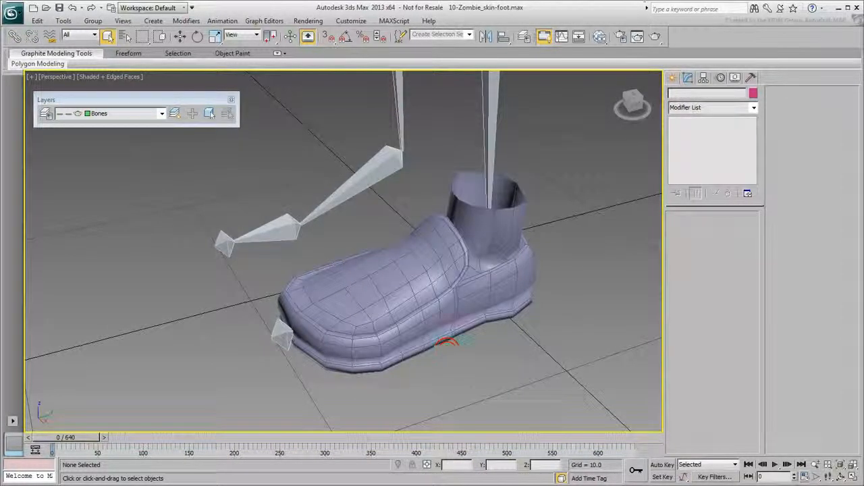
ctrl+alt+drag(199, 451, 115, 454)
drag(69, 439, 66, 438)
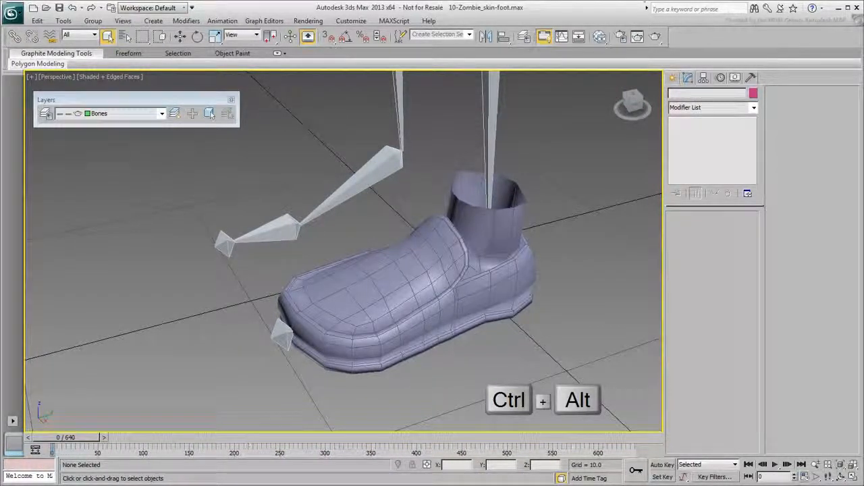
mouse_move(530, 453)
ctrl+alt+right_down()
mouse_move(517, 454)
mouse_move(530, 449)
ctrl+alt+right_up()
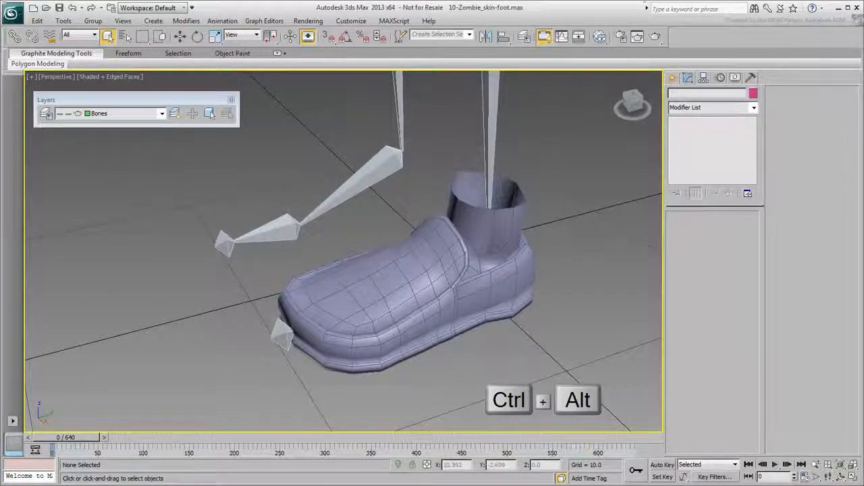
Select the shoe mesh and enter envelope editing in its Skin modifier
click(439, 337)
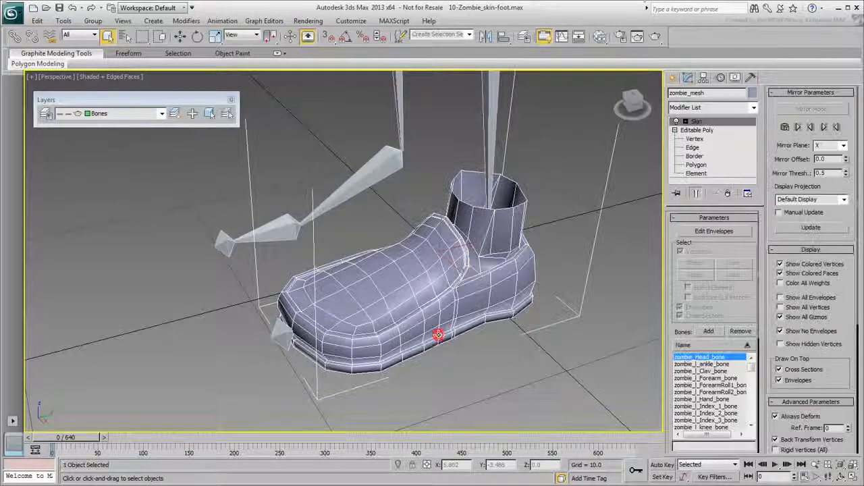
click(714, 231)
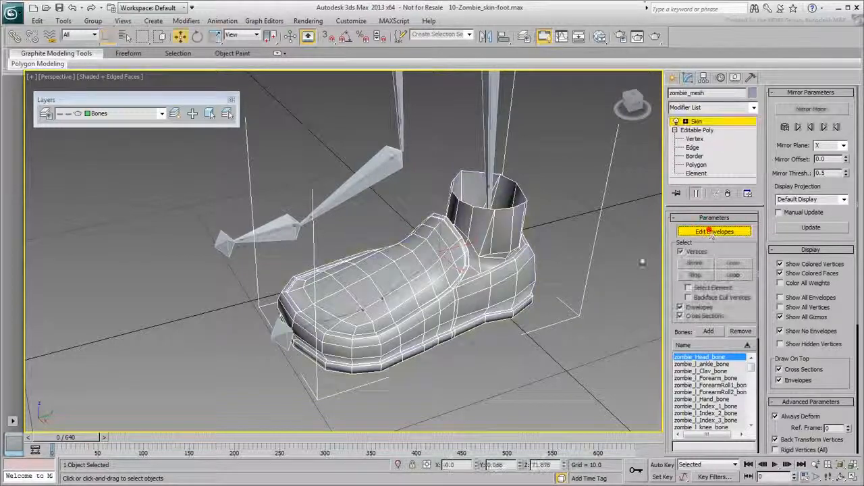
scroll(458, 363, up, 5)
mouse_move(458, 362)
alt+middle_down()
mouse_move(467, 369)
mouse_move(407, 213)
alt+middle_up()
mouse_move(66, 438)
mouse_down()
mouse_move(256, 447)
mouse_move(66, 439)
mouse_up()
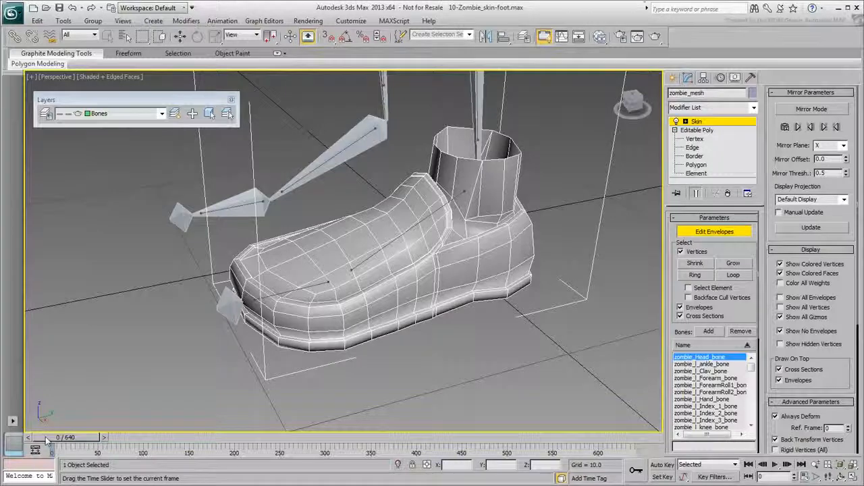
Try selecting vertices at the shoe's toe and ankle with a region, and clear the selection
key(w)
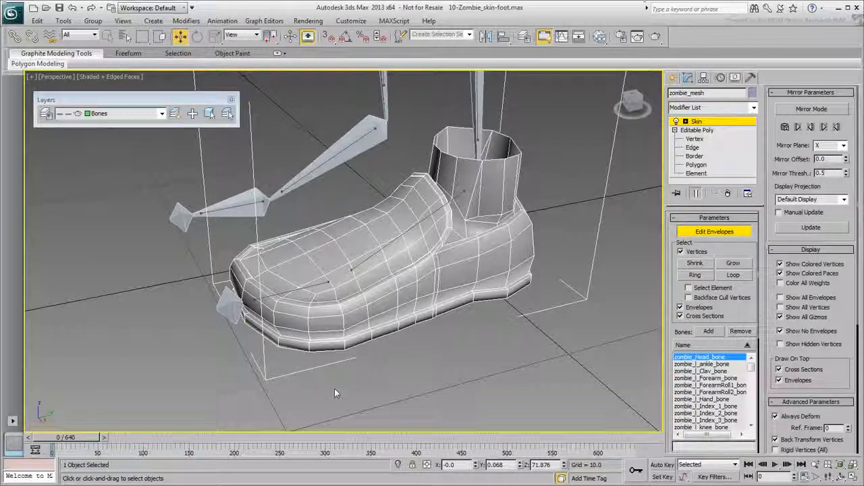
drag(174, 408, 306, 276)
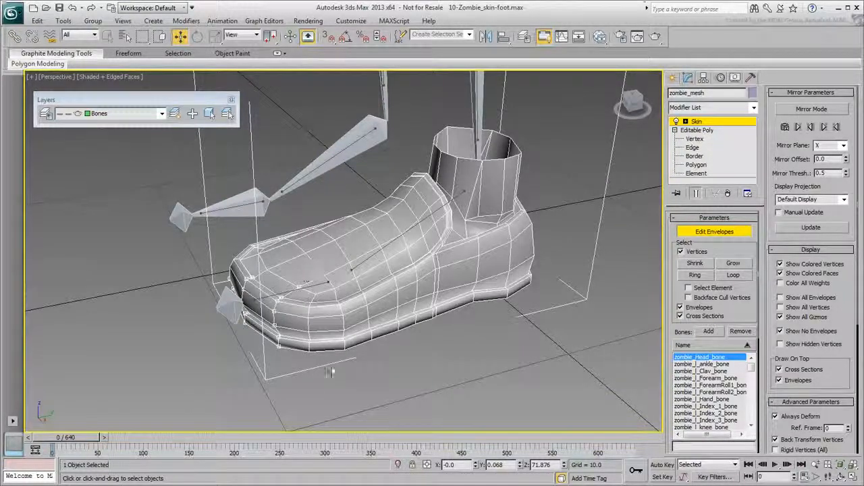
drag(561, 193, 430, 244)
click(393, 380)
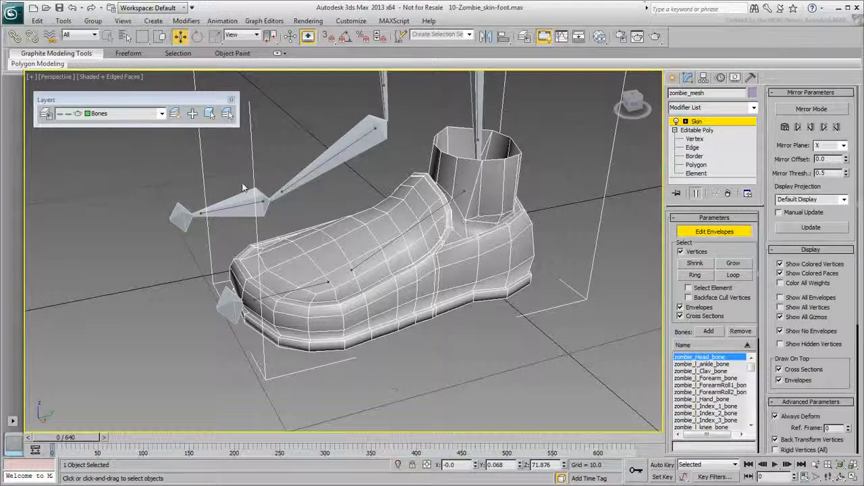
Change the selection region type and test it on the vertices at the front of the shoe, clearing the selection
click(143, 39)
click(143, 105)
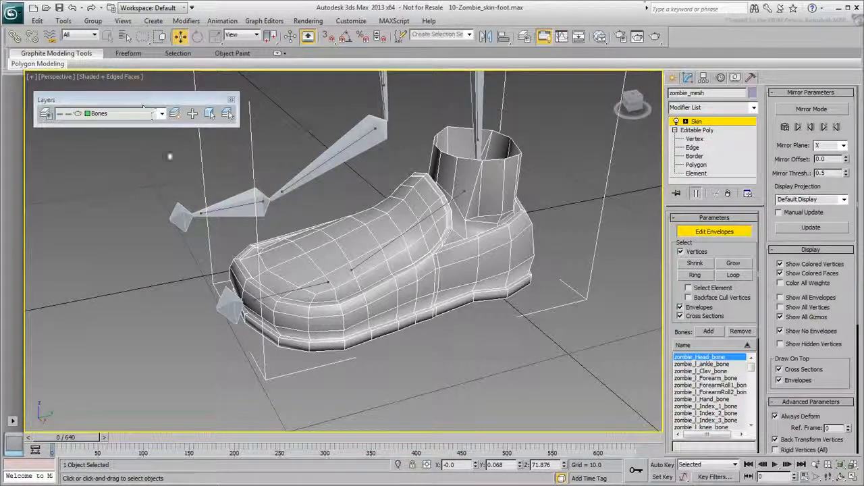
mouse_move(360, 350)
mouse_down()
mouse_move(338, 284)
mouse_move(266, 231)
mouse_move(179, 269)
mouse_move(327, 380)
mouse_move(369, 377)
mouse_up()
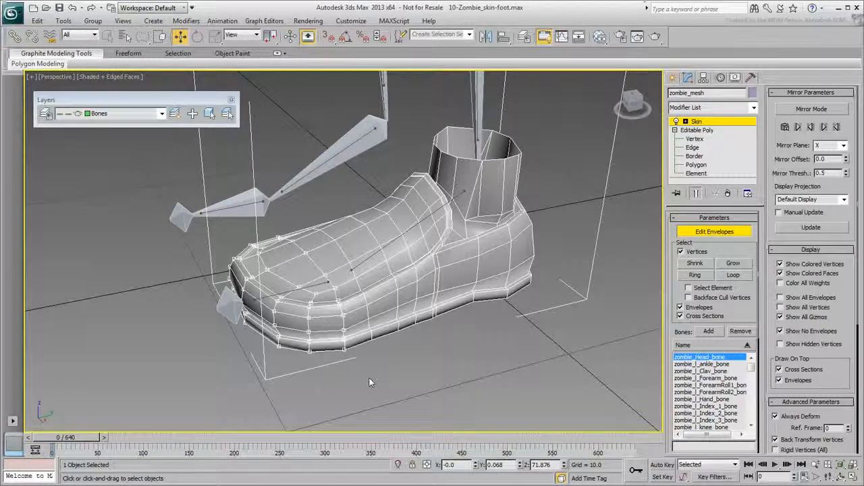
click(389, 378)
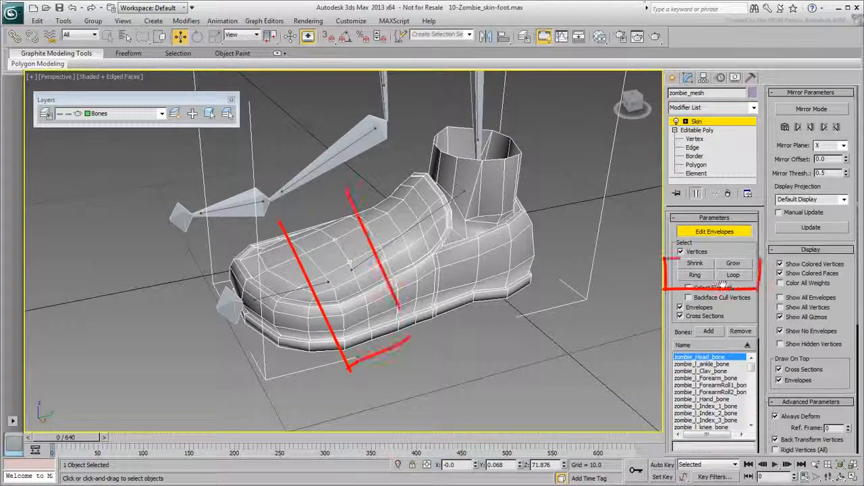
Try Loop and Ring selection on a pair of vertices on the upper side of the shoe
click(734, 275)
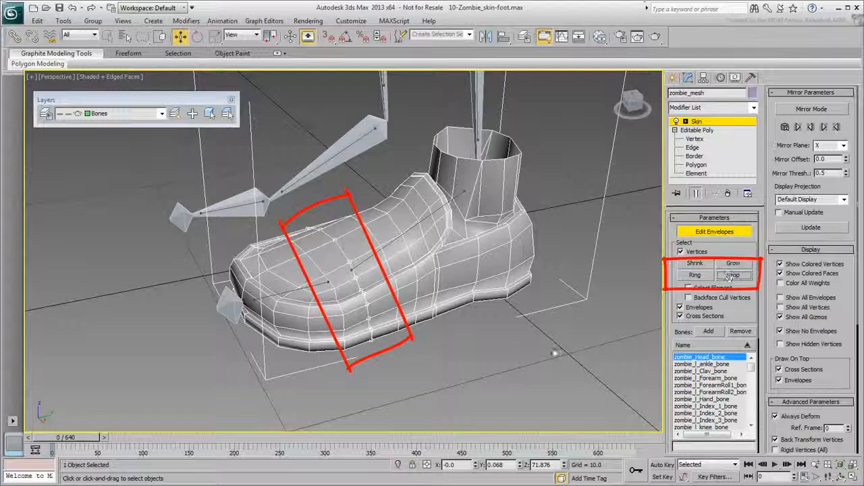
click(523, 371)
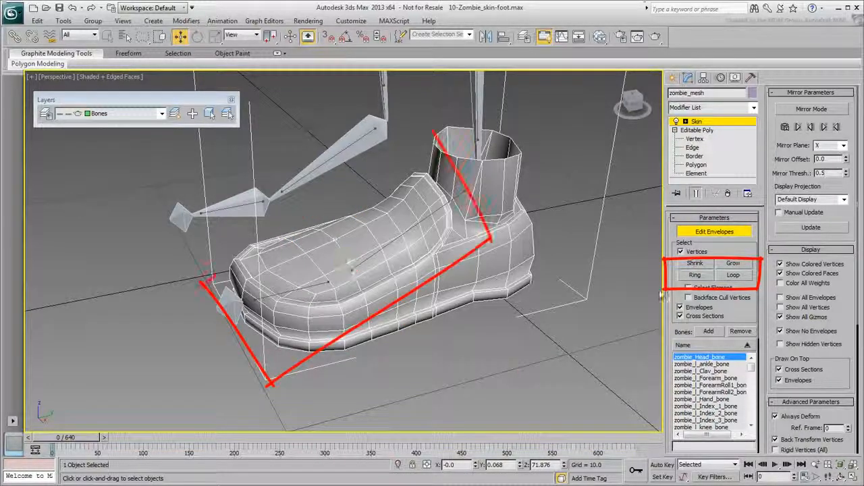
click(693, 275)
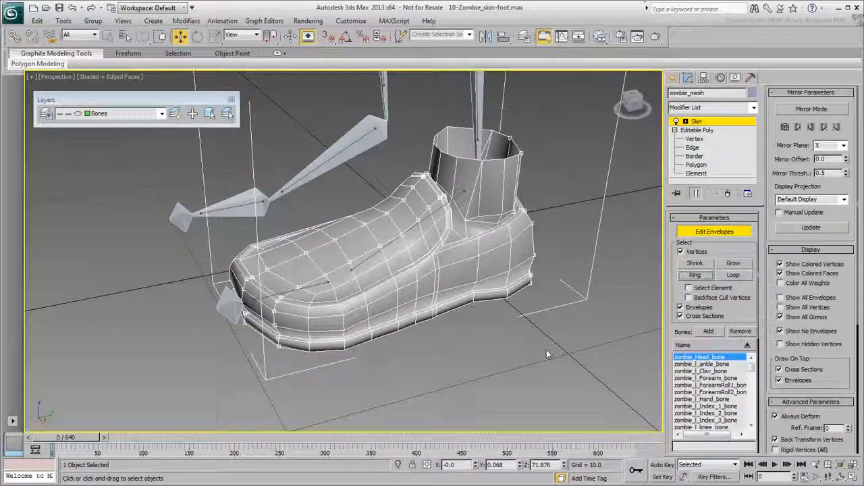
Try Loop selection on the vertices where the ankle meets the shoe
middle_drag(539, 345, 426, 345)
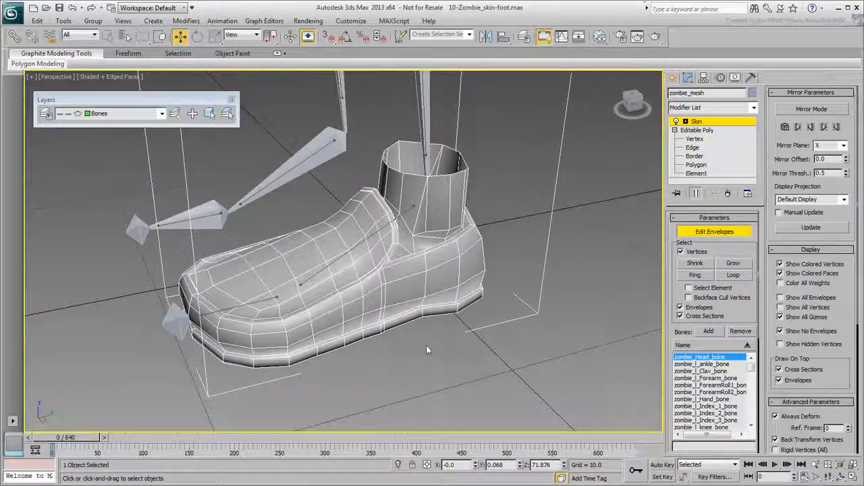
scroll(430, 304, up, 5)
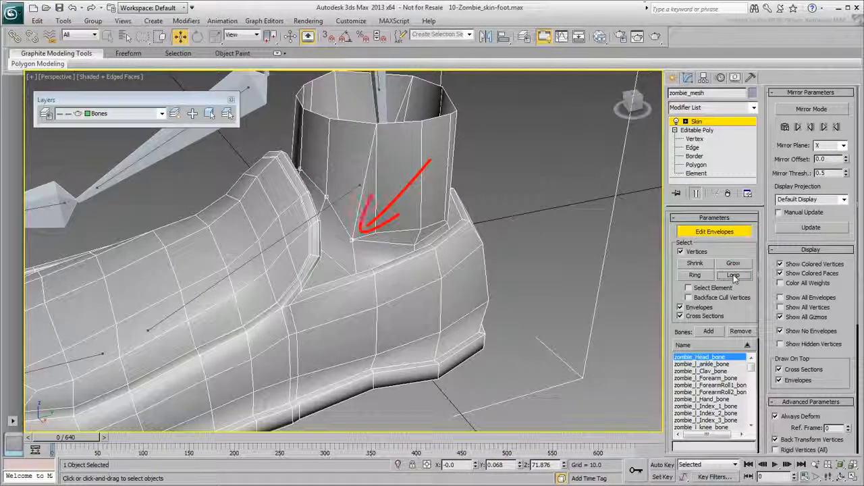
click(734, 275)
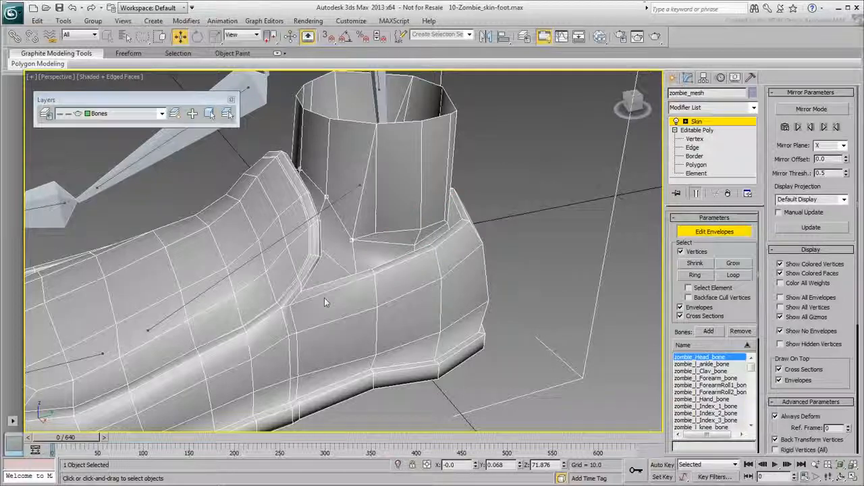
Select all vertices of the shoe's toe area, from the tip back to the toe joint
middle_drag(326, 302, 499, 255)
scroll(499, 255, down, 5)
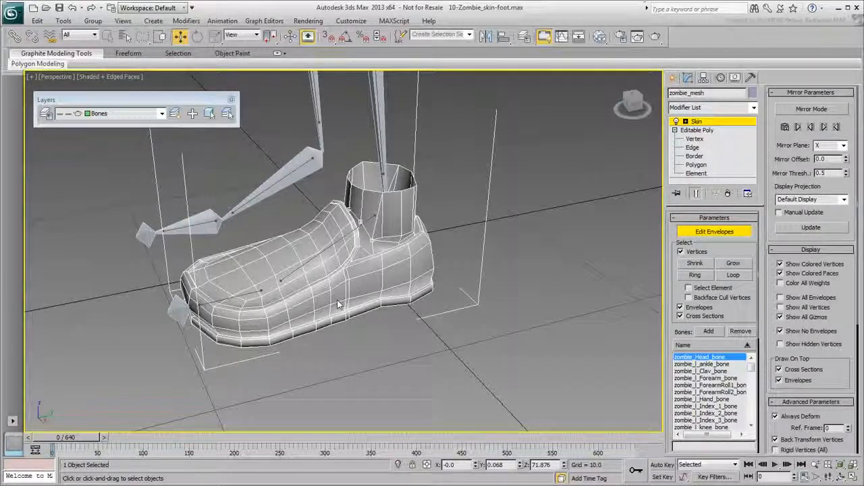
mouse_move(337, 300)
alt+middle_down()
mouse_move(331, 316)
mouse_move(307, 305)
mouse_move(319, 275)
mouse_move(328, 304)
alt+middle_up()
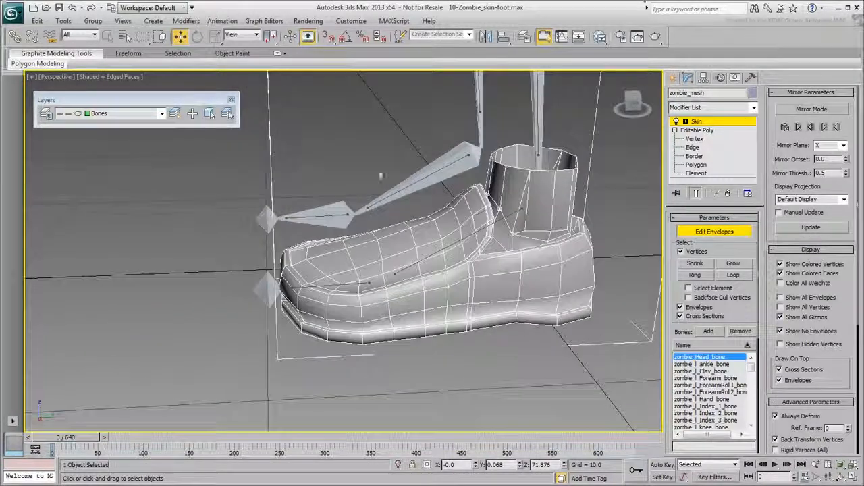
mouse_move(206, 218)
mouse_down()
mouse_move(169, 276)
mouse_move(386, 358)
mouse_move(351, 248)
mouse_move(251, 244)
mouse_move(259, 297)
mouse_up()
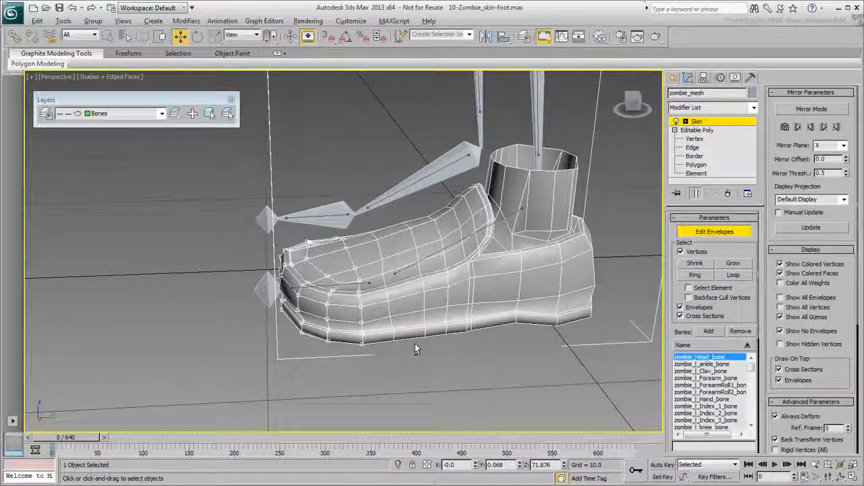
scroll(411, 331, up, 6)
scroll(409, 331, down, 6)
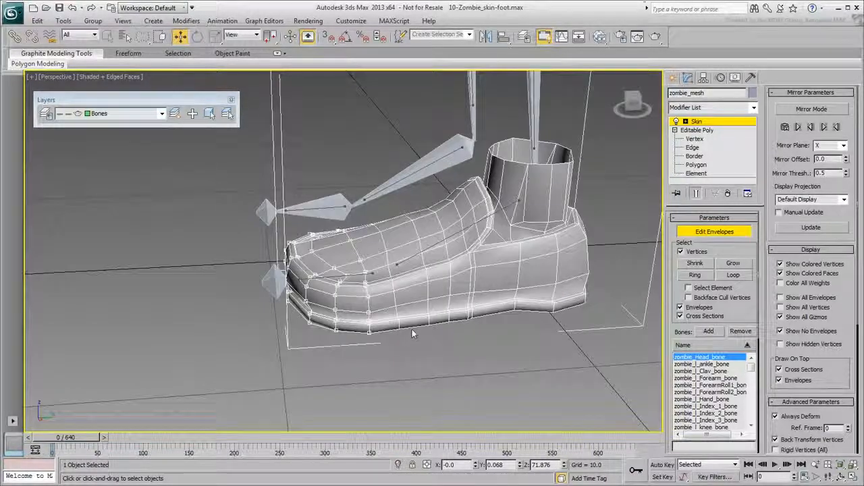
mouse_move(406, 336)
alt+middle_down()
mouse_move(384, 349)
mouse_move(418, 341)
alt+middle_up()
scroll(417, 341, up, 5)
scroll(415, 341, down, 4)
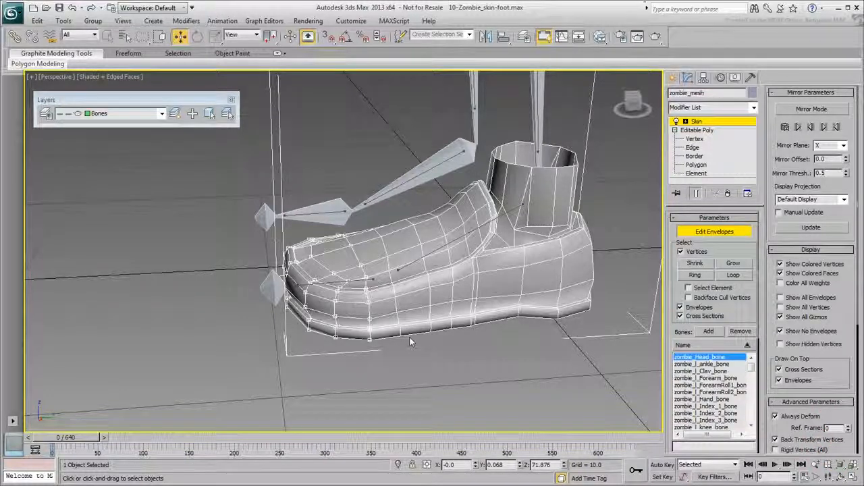
Change the transform center so the gizmo sits at the center of the selected toe vertices
click(270, 37)
drag(273, 41, 272, 75)
alt+middle_drag(400, 381, 424, 376)
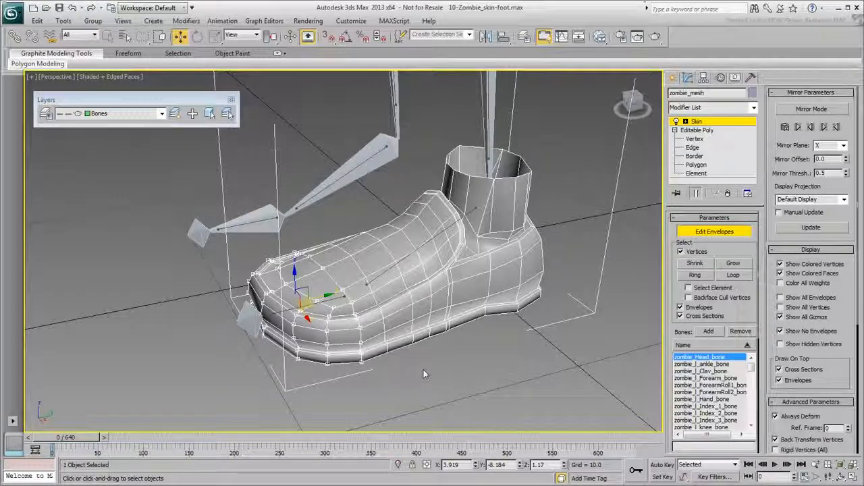
Choose zombie_l_toe_bone and set the selected toe vertices' absolute effect to 1
click(281, 312)
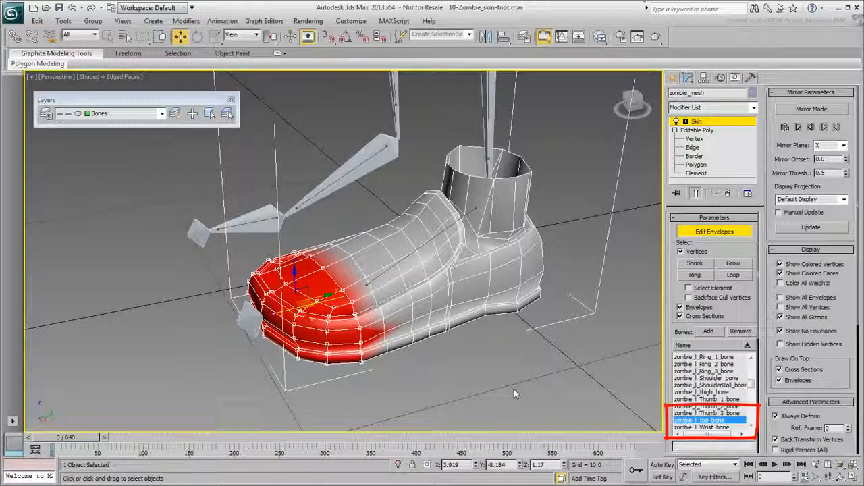
scroll(678, 334, down, 5)
drag(679, 151, 680, 141)
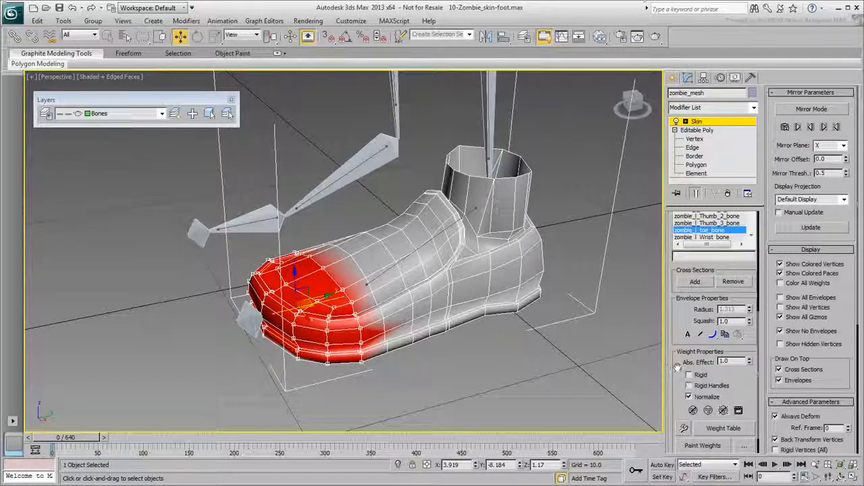
double_click(725, 362)
text(1)
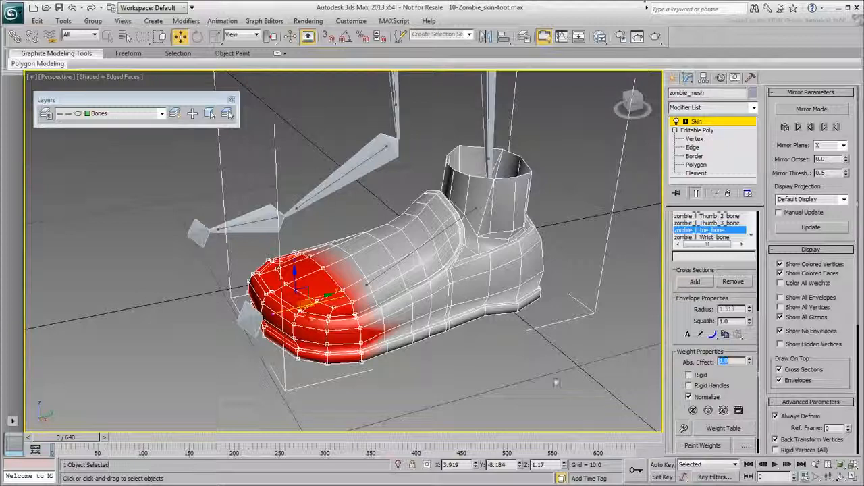
Select the shoe vertices behind the toe area and give them an absolute effect of 1 on the bone between ankle and toe
alt+middle_drag(552, 380, 416, 331)
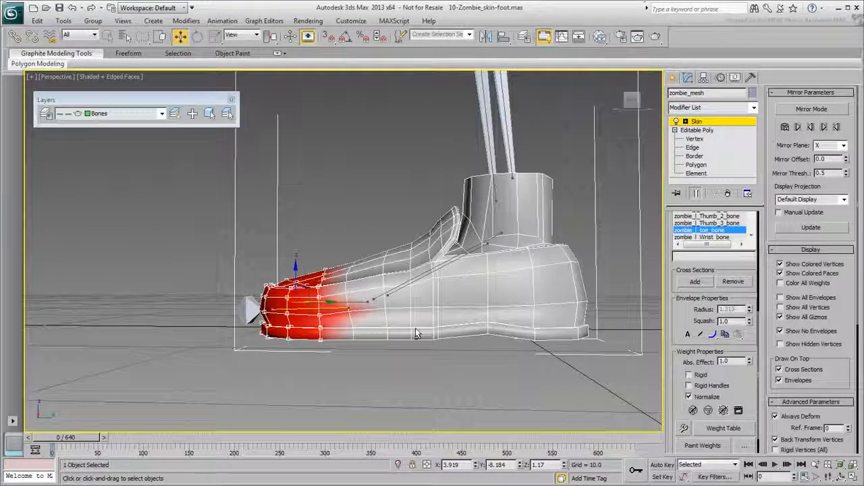
mouse_move(343, 239)
mouse_down()
mouse_move(388, 219)
mouse_move(469, 209)
mouse_up()
mouse_move(584, 206)
mouse_down()
mouse_move(529, 397)
mouse_move(458, 401)
mouse_up()
mouse_move(361, 388)
alt+middle_down()
mouse_move(384, 405)
mouse_move(550, 393)
mouse_move(577, 404)
mouse_move(372, 405)
mouse_move(407, 406)
mouse_move(406, 398)
alt+middle_up()
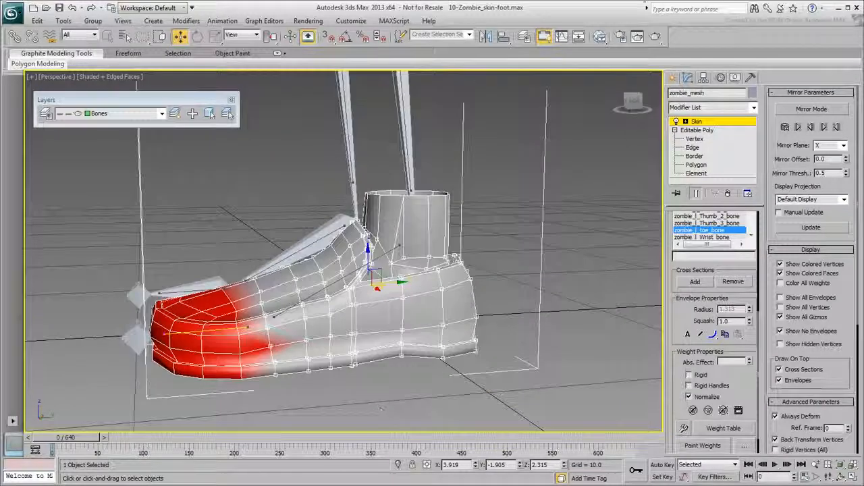
click(278, 316)
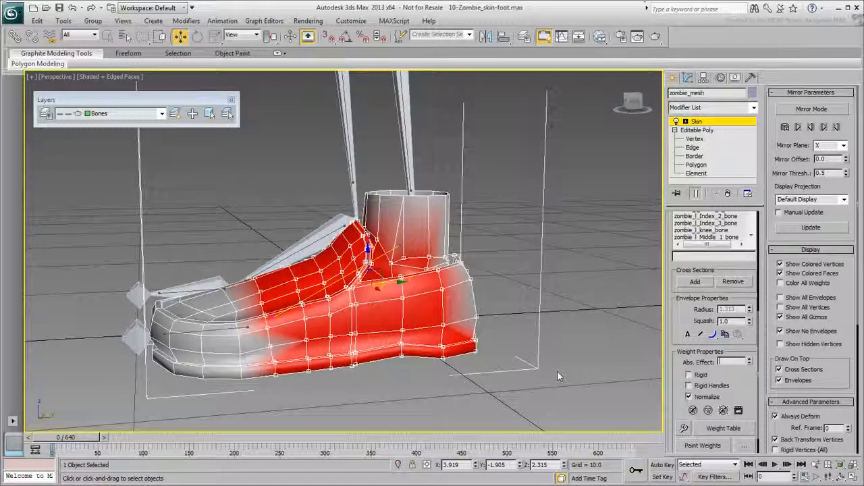
text(1)
key(Return)
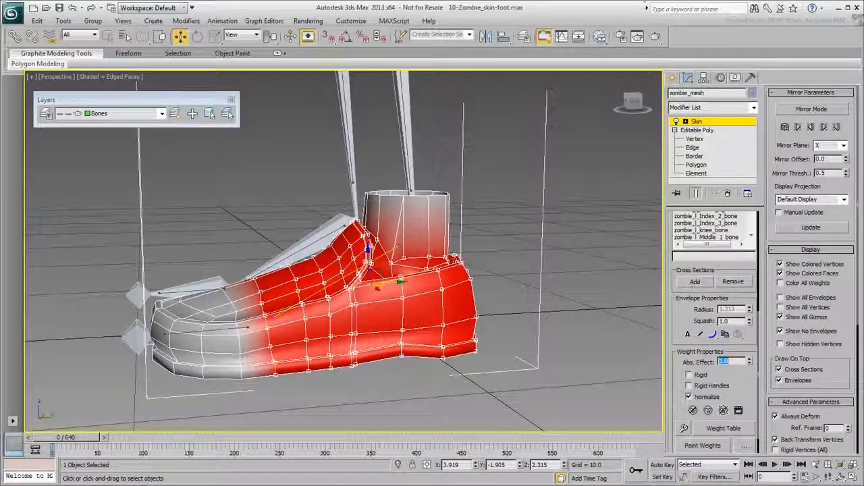
Select the vertices along the ankle's upper rim and set their absolute effect on zombie_l_knee_bone to 1
mouse_move(502, 144)
mouse_down()
mouse_move(399, 150)
mouse_move(342, 189)
mouse_move(507, 195)
mouse_up()
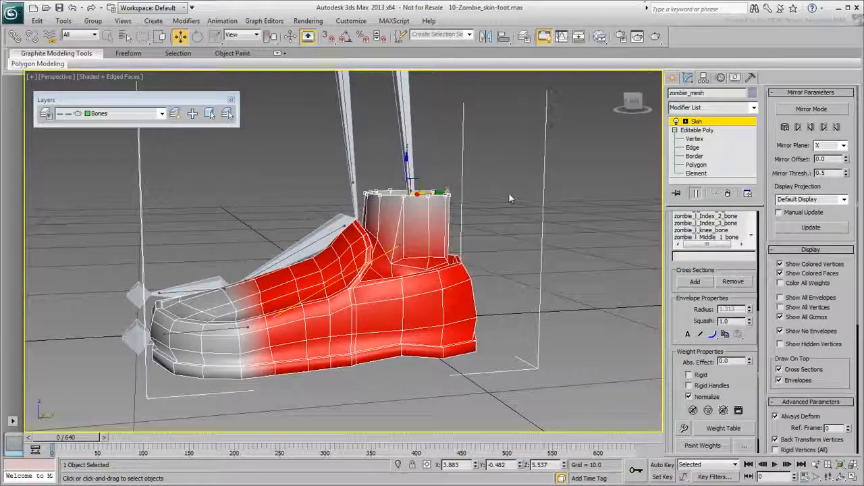
click(407, 129)
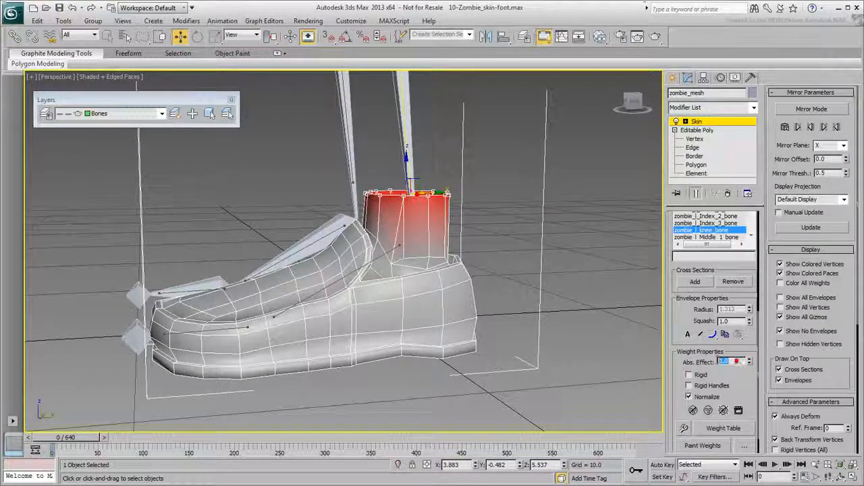
double_click(723, 362)
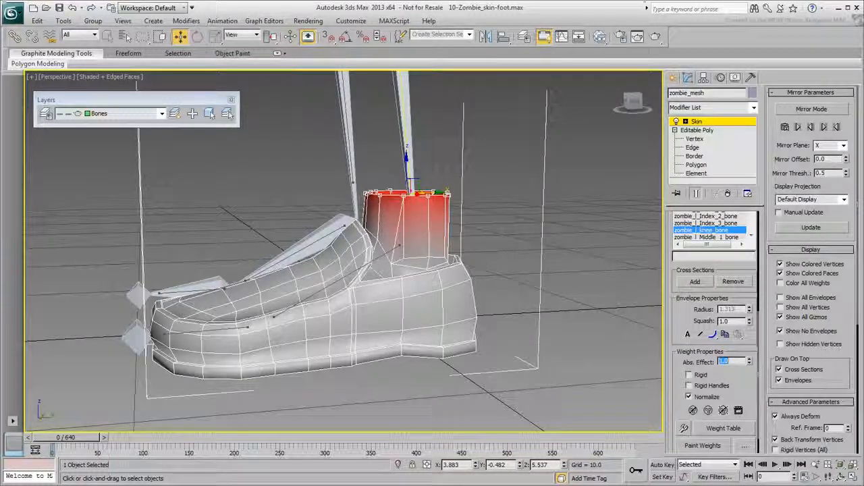
click(541, 349)
Scrub through the animation to examine how the shoe and ankle follow the foot bones
alt+middle_drag(413, 327, 405, 316)
drag(70, 438, 186, 437)
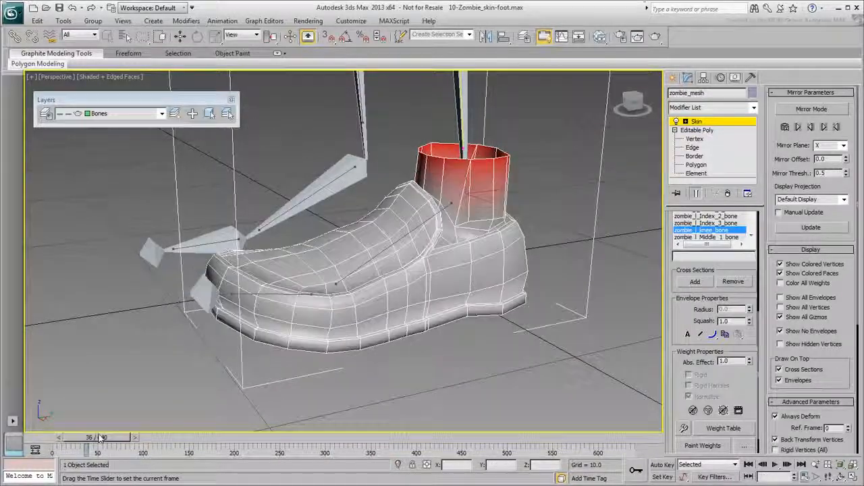
key(w)
Select the full vertex loop running around the shoe across the middle of the toe area
middle_drag(378, 368, 358, 322)
click(351, 301)
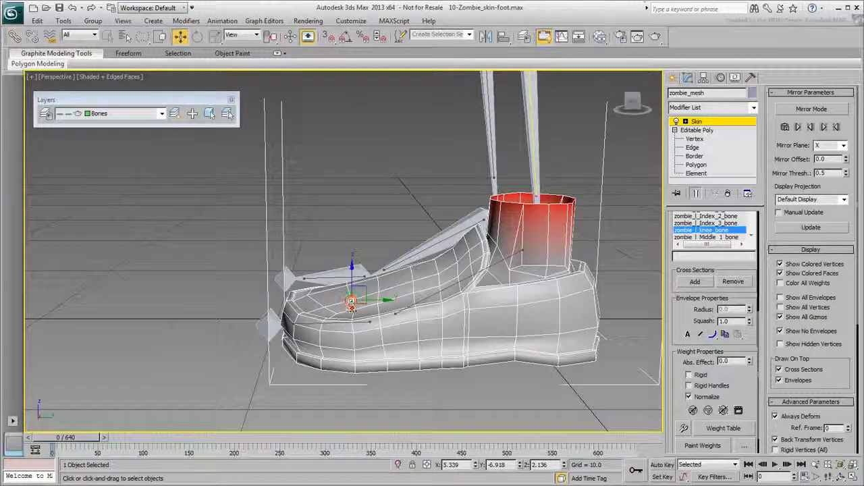
click(355, 310)
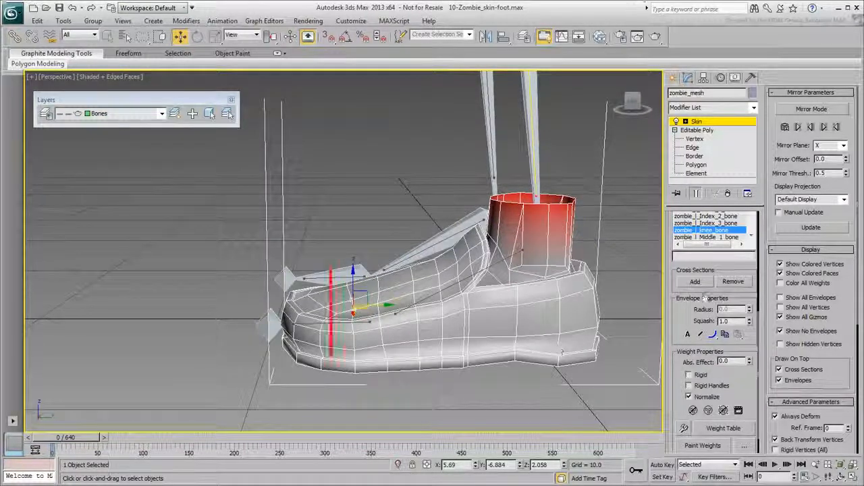
scroll(722, 284, up, 5)
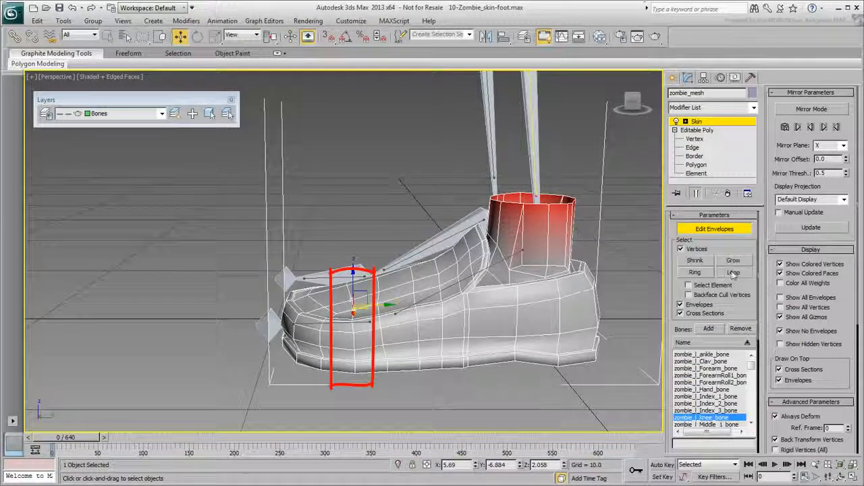
With the animation at frame 60, give the selected toe loop an absolute effect of 0.16 on zombie_l_ankle_bone
mouse_move(91, 439)
mouse_down()
mouse_move(107, 440)
mouse_move(68, 443)
mouse_move(83, 439)
mouse_up()
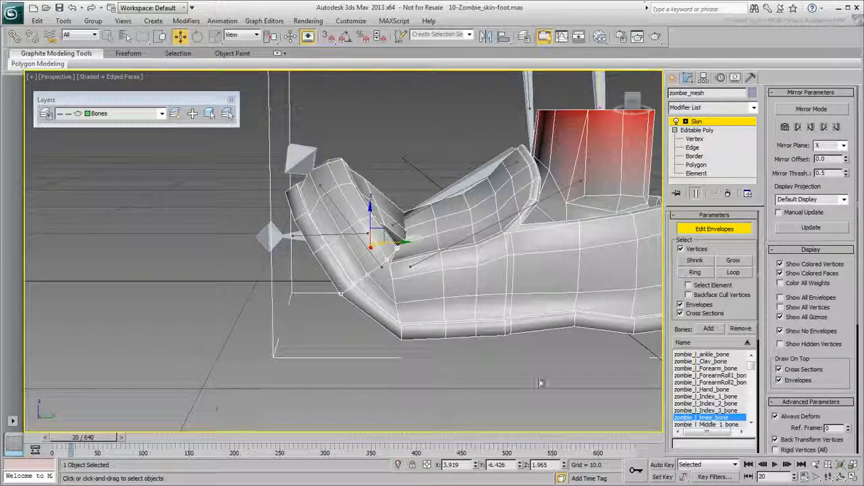
drag(83, 438, 134, 446)
key(w)
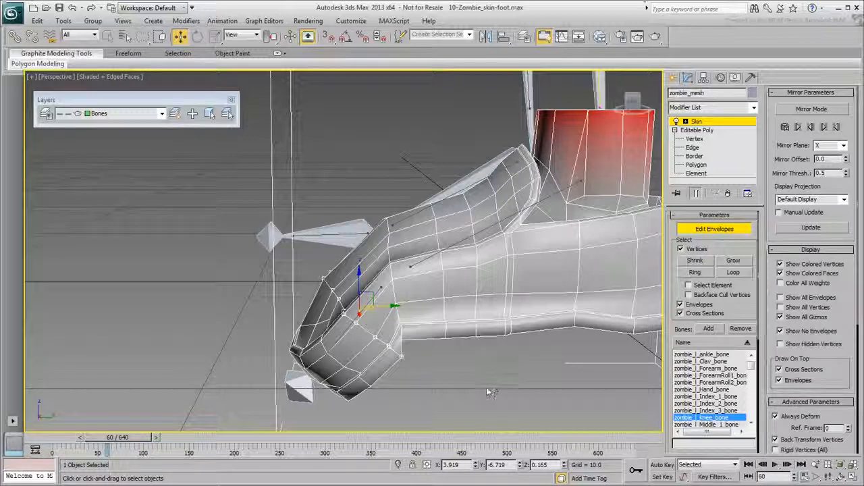
click(462, 241)
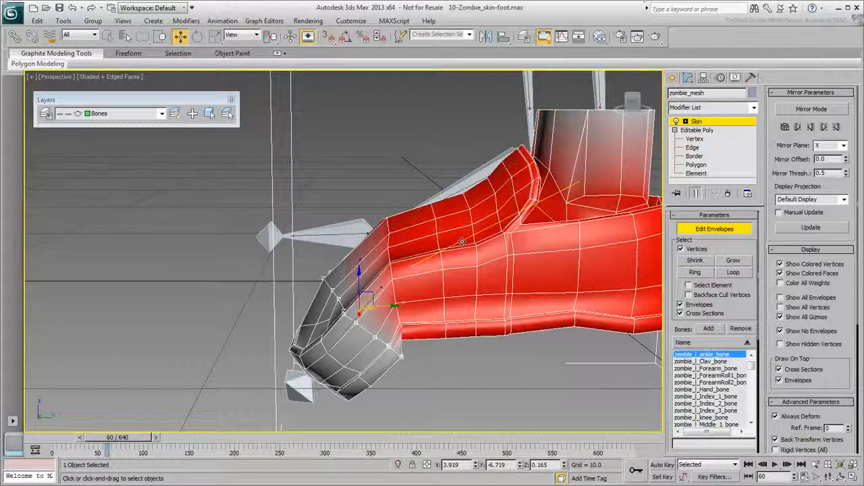
drag(756, 311, 757, 153)
click(748, 392)
drag(750, 391, 750, 385)
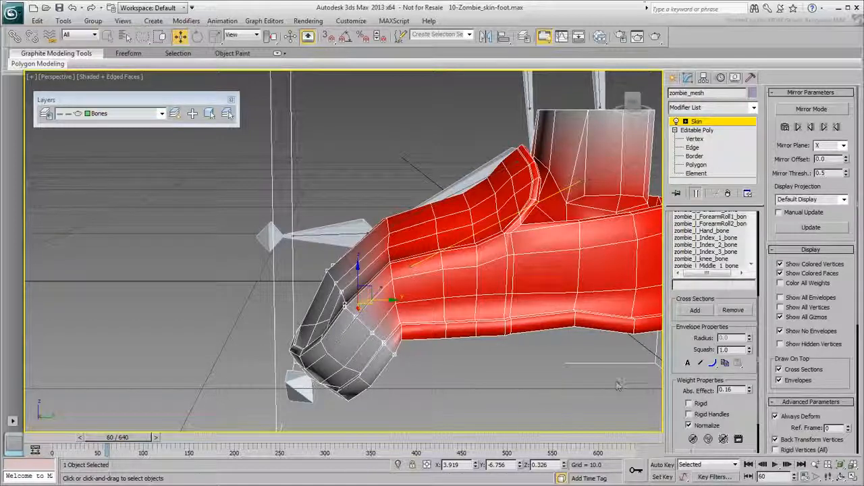
Open the Weight Tool and select the whole vertex loop around the shoe at the toe joint
scroll(675, 383, down, 3)
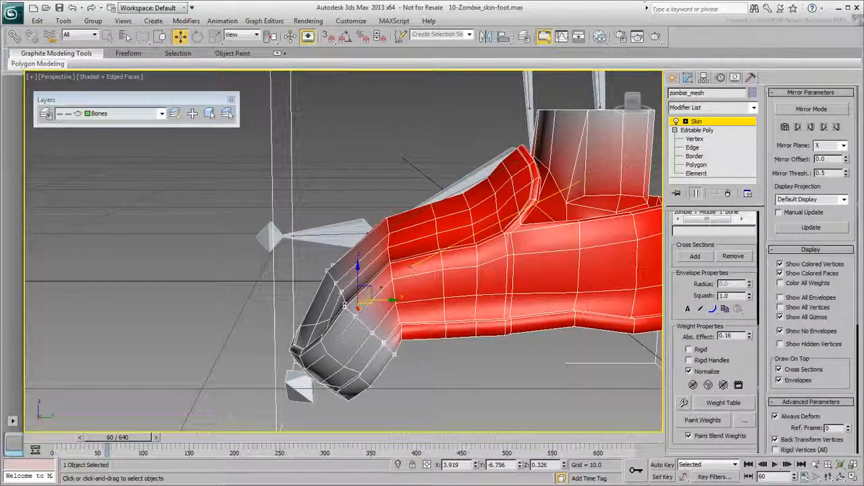
click(683, 403)
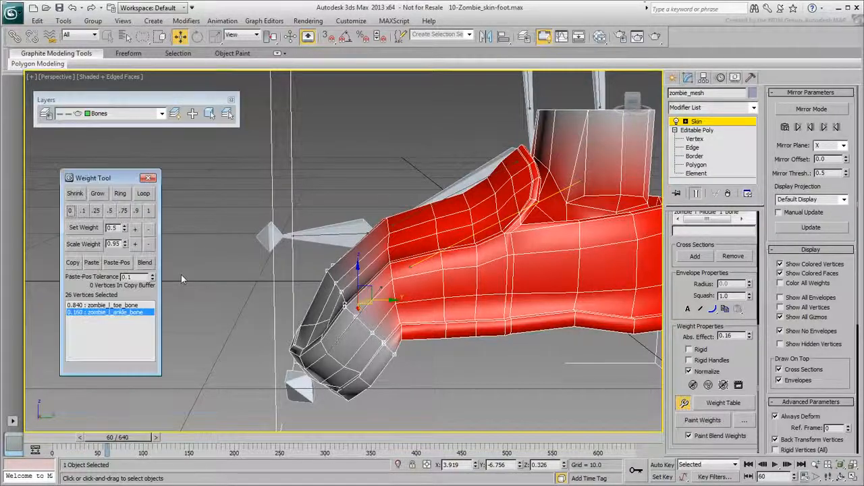
click(389, 248)
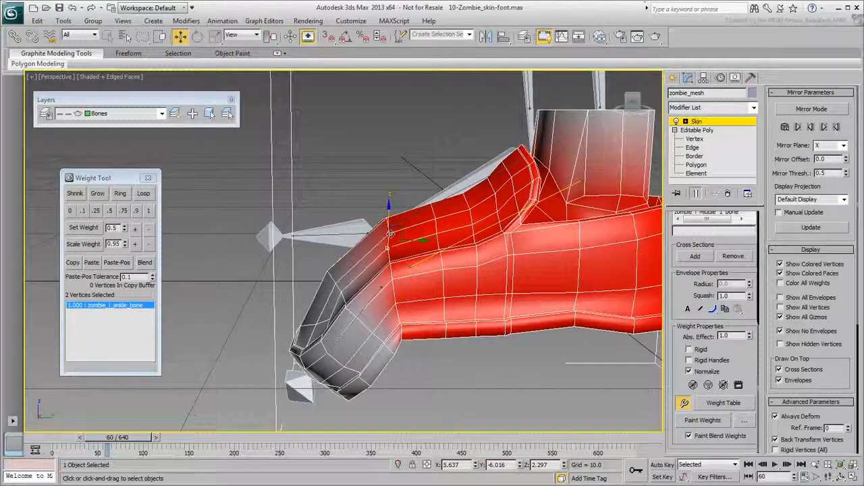
click(144, 193)
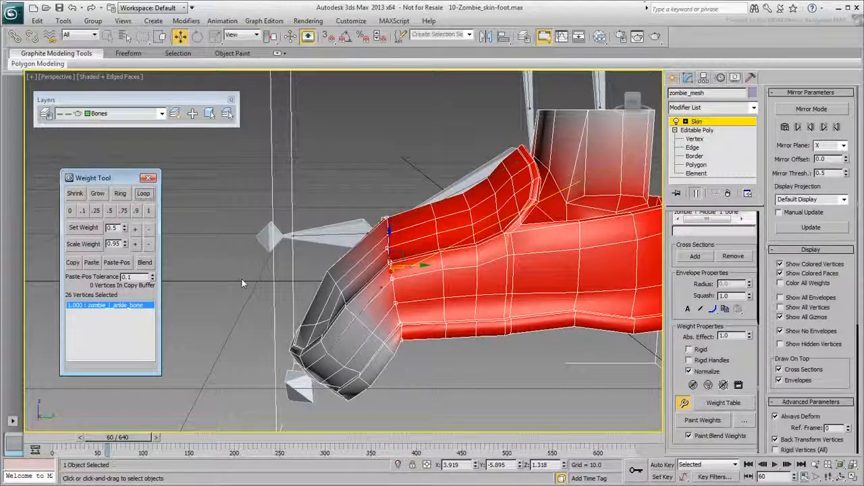
Choose zombie_l_toe_bone and apply the preset weights 0.5, 0.25 and 0.1 in turn to the toe joint loop
click(367, 298)
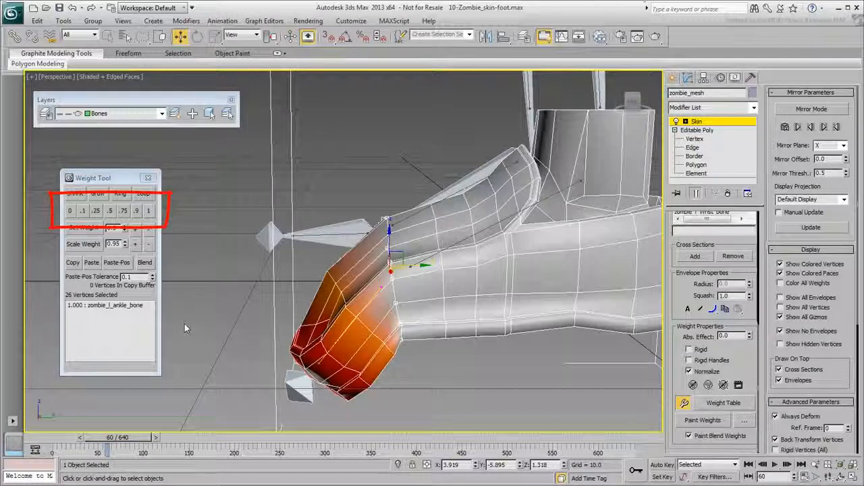
click(110, 211)
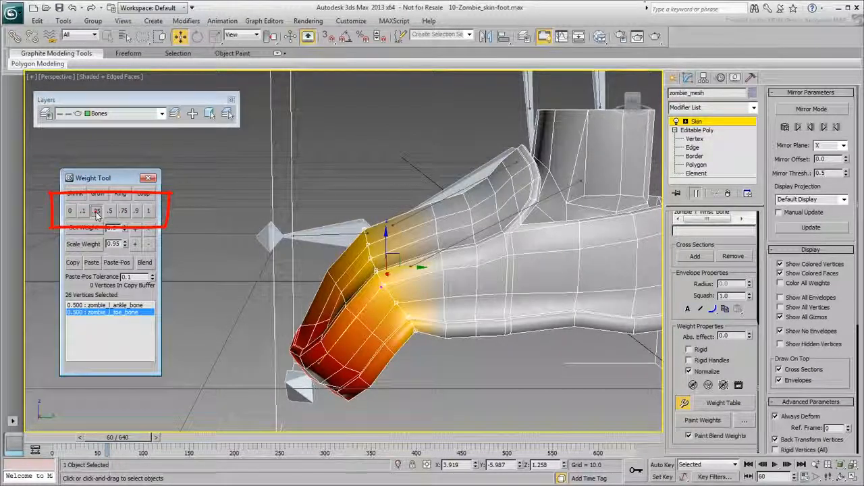
click(96, 211)
click(82, 212)
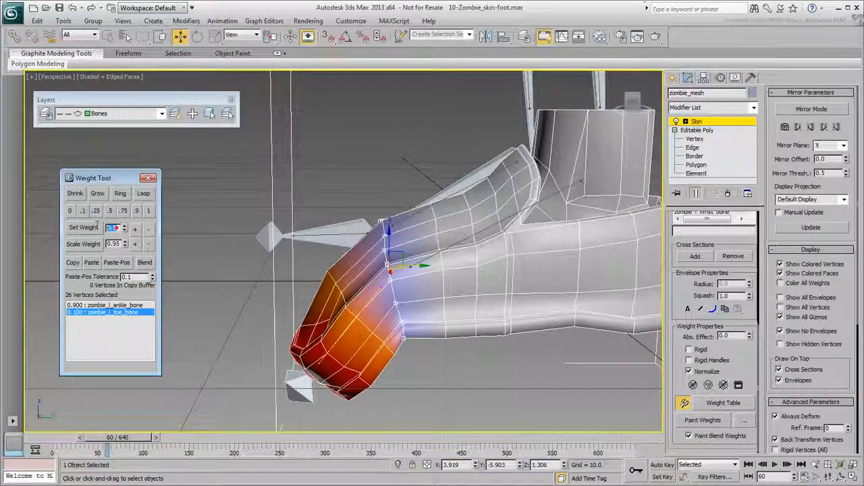
Set the toe joint loop's weight on the toe bone to 0.12 and save the scene
text(.12)
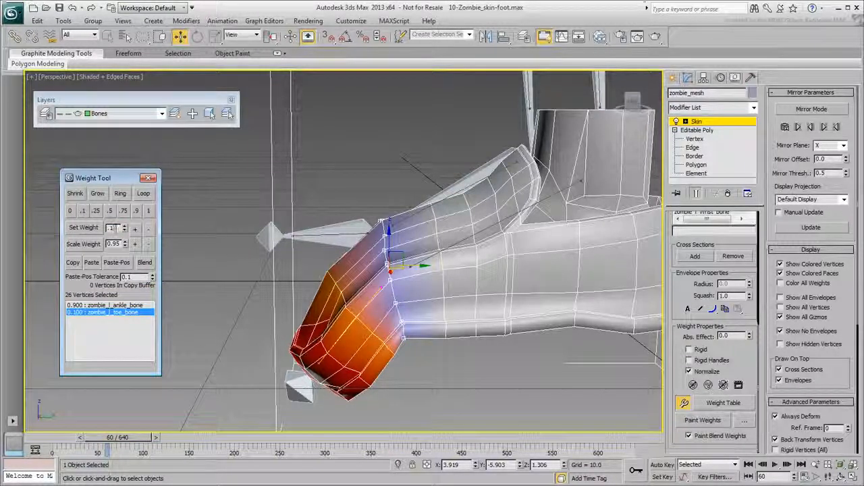
click(85, 227)
key(ctrl+s)
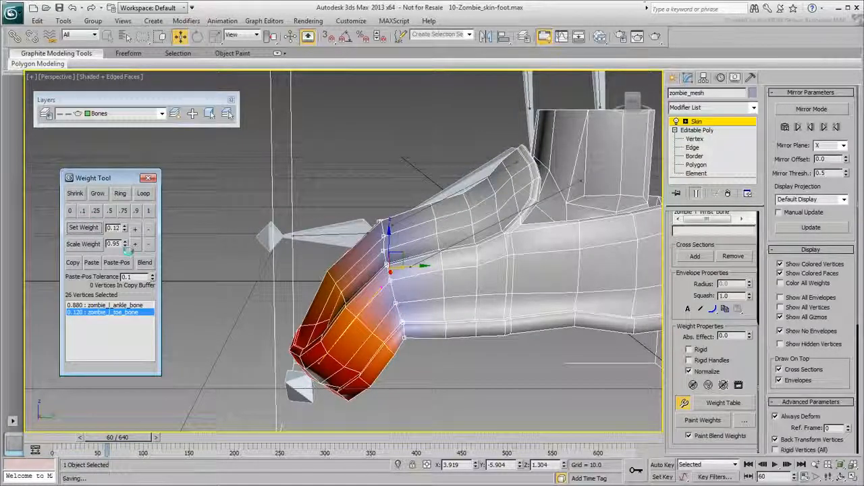
Scale the toe joint loop's weight up and back down to 0.125, and move the animation to frame 116
click(148, 244)
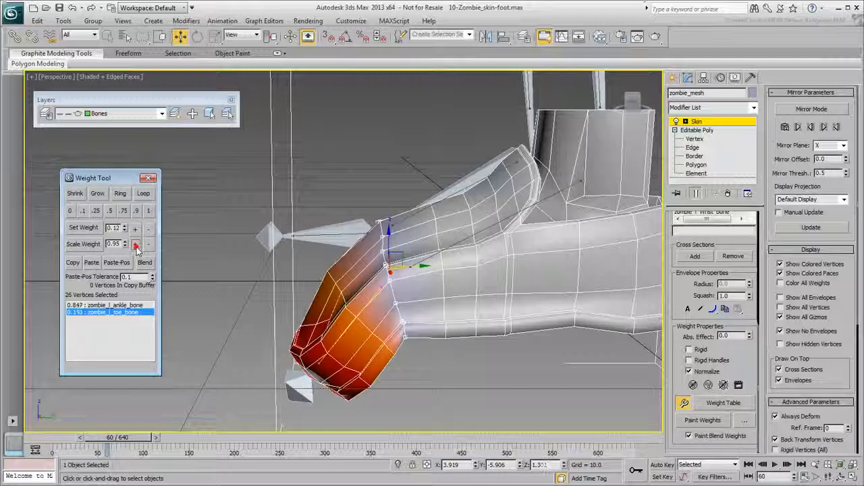
click(149, 246)
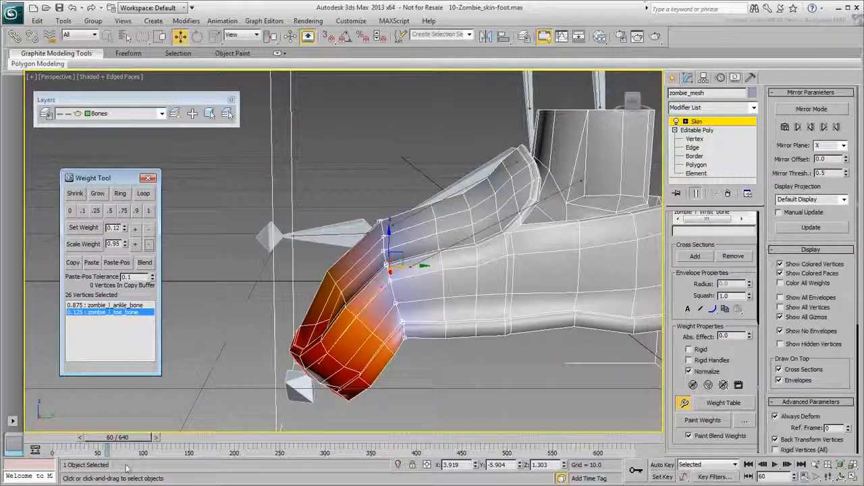
mouse_move(131, 439)
mouse_down()
mouse_move(54, 439)
mouse_move(156, 446)
mouse_move(128, 440)
mouse_move(142, 449)
mouse_move(132, 439)
mouse_move(165, 442)
mouse_up()
key(w)
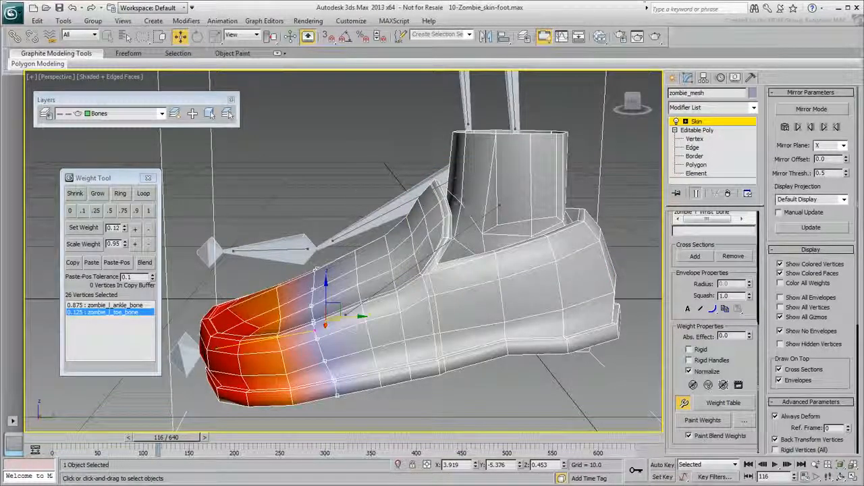
Select two neighbouring vertices at the front of the ankle's lower ring and extend the selection along their loop
click(457, 199)
alt+middle_drag(457, 223, 459, 249)
ctrl+click(439, 184)
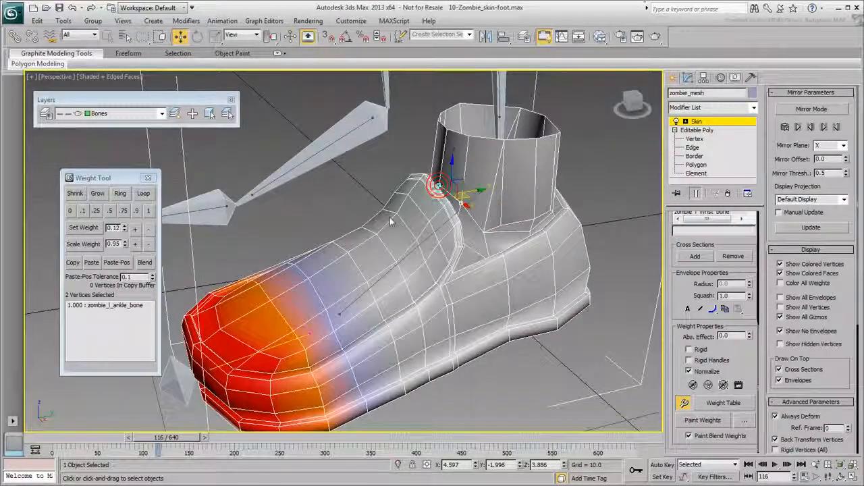
click(143, 193)
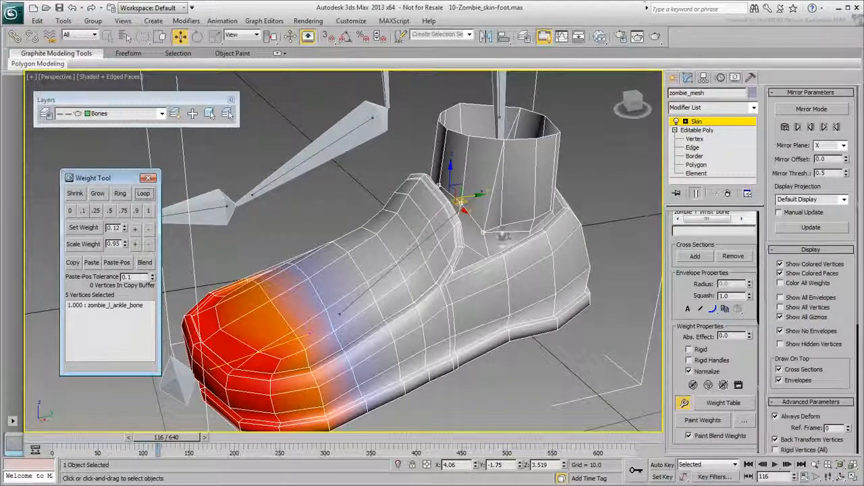
Add the remaining vertices around the ankle's lower ring, just inside the shoe opening, to the selection
ctrl+click(530, 226)
alt+middle_drag(531, 233, 459, 246)
ctrl+click(459, 237)
ctrl+click(470, 245)
ctrl+click(501, 243)
ctrl+click(533, 239)
ctrl+click(555, 235)
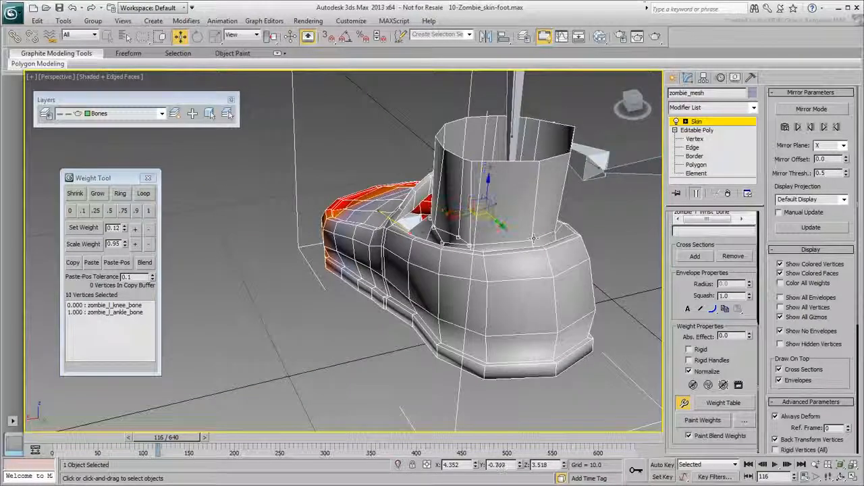
ctrl+click(555, 226)
alt+middle_drag(554, 228, 405, 272)
alt+middle_drag(541, 266, 433, 270)
ctrl+click(424, 227)
ctrl+click(440, 257)
ctrl+click(482, 249)
alt+middle_drag(482, 249, 405, 223)
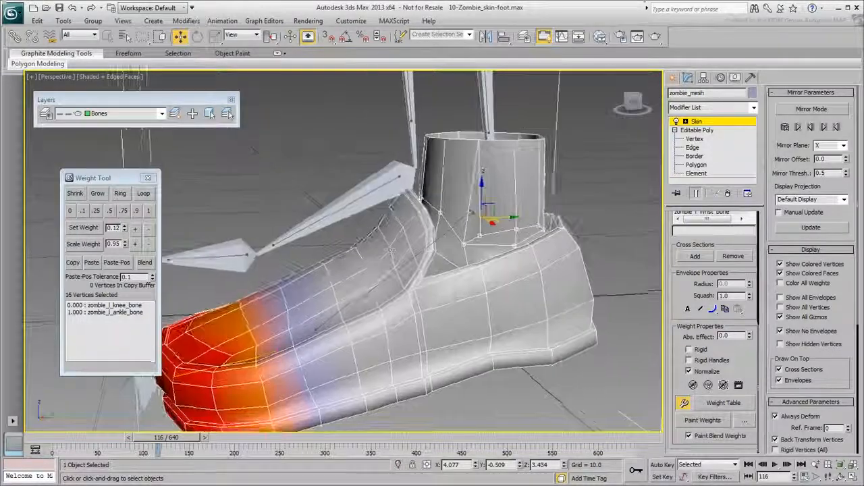
middle_drag(426, 178, 393, 266)
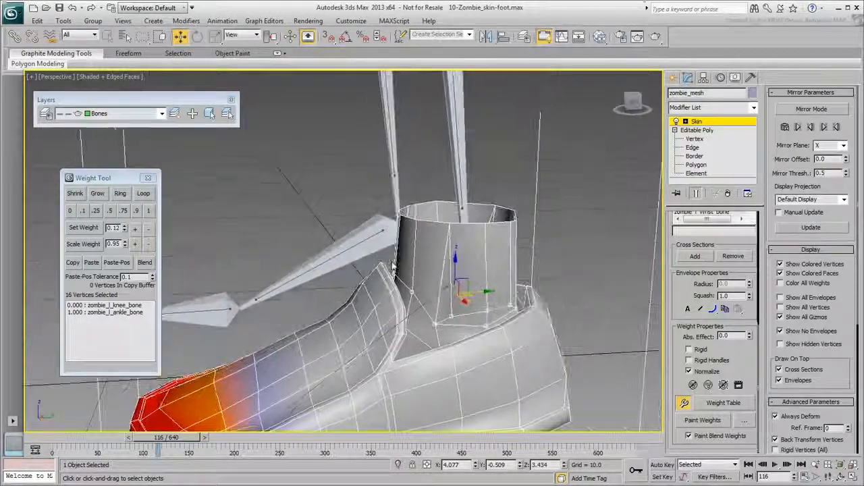
Give the lower ankle ring a weight of 0.25 on zombie_l_knee_bone and scrub the animation to frame 214
click(459, 145)
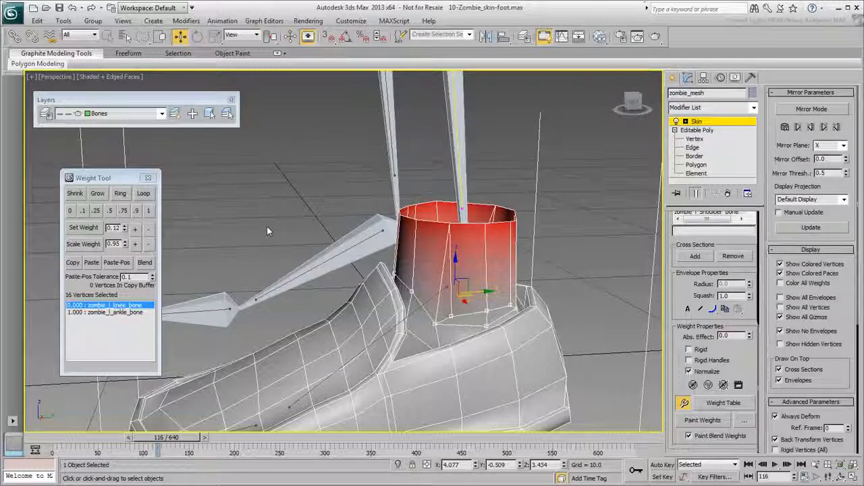
click(96, 211)
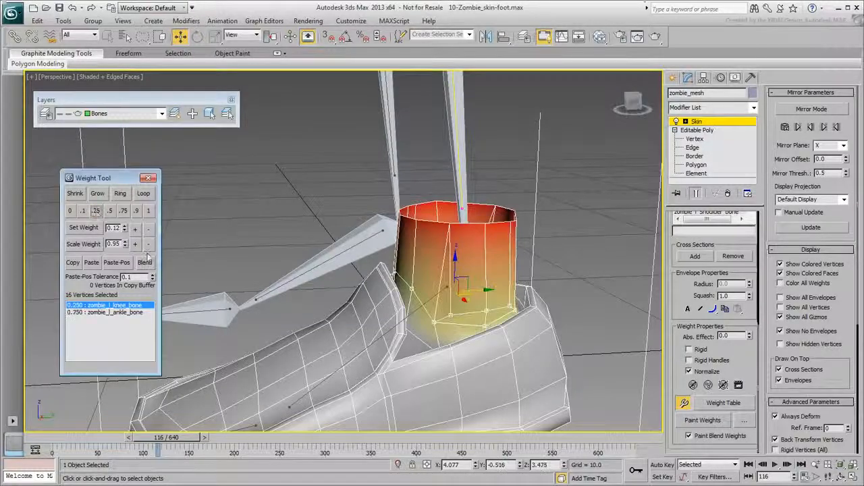
drag(165, 438, 261, 451)
key(w)
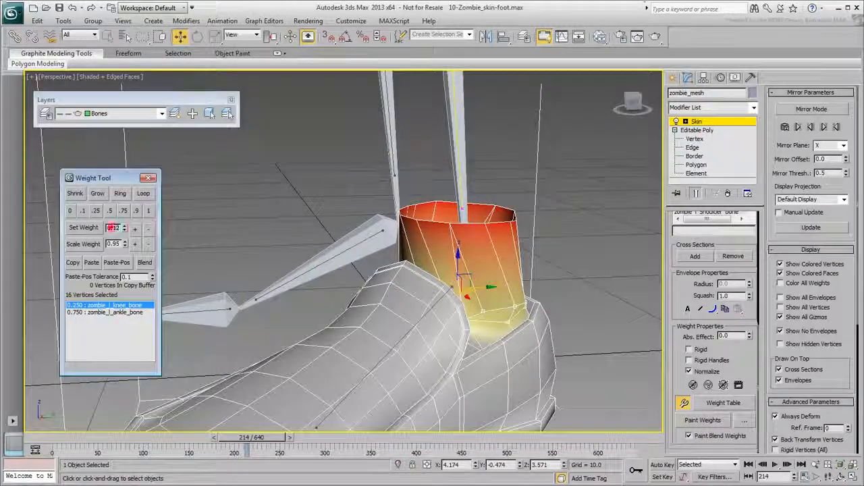
Set the lower ankle ring's knee bone weight to 0.3 and scrub the animation to frame 192
click(89, 231)
drag(256, 438, 236, 442)
key(w)
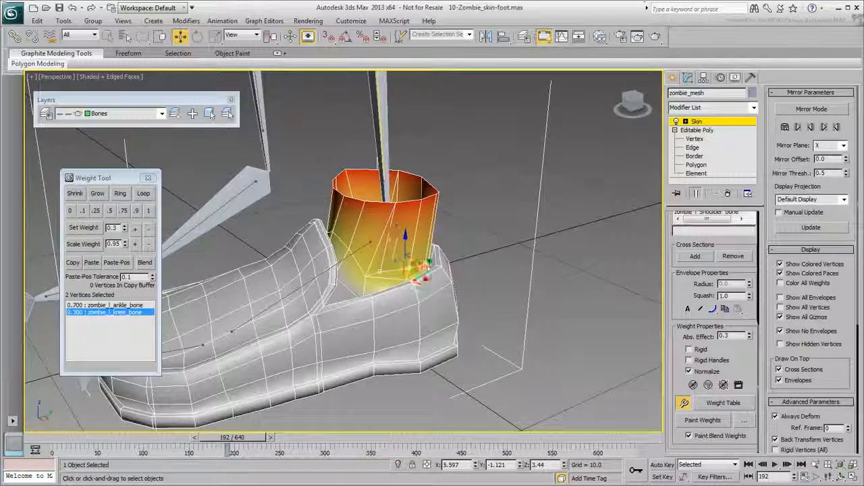
Raise the knee bone weight of the selected heel-side ankle vertices to 0.4 and move the animation to frame 200
click(134, 229)
drag(231, 438, 234, 451)
Leave envelope editing and switch zombie_mesh to the Element level of its Editable Poly
scroll(684, 295, up, 6)
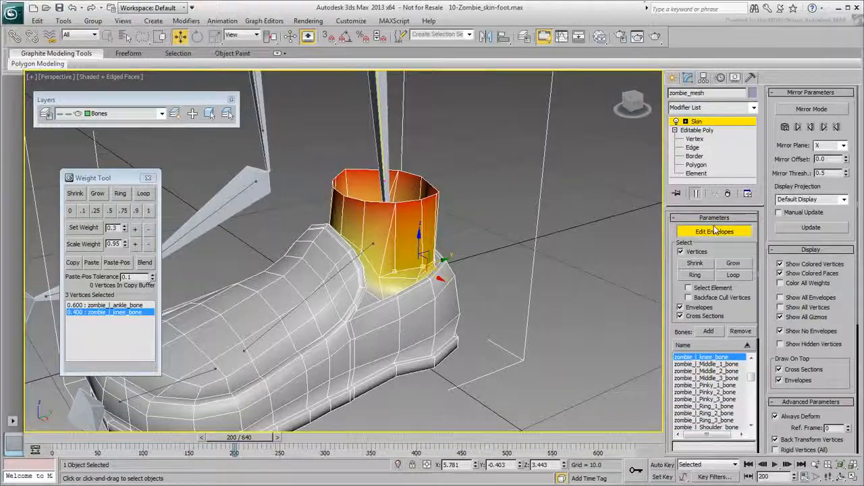
click(714, 231)
alt+middle_drag(472, 283, 459, 321)
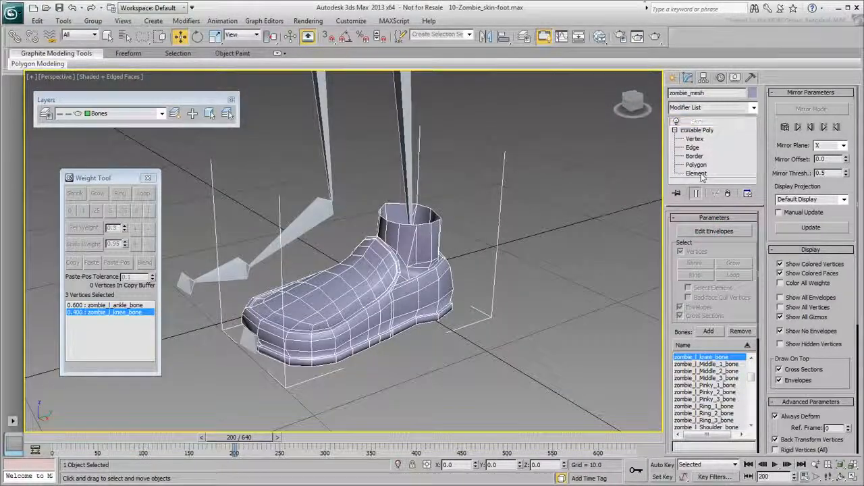
click(700, 174)
click(476, 278)
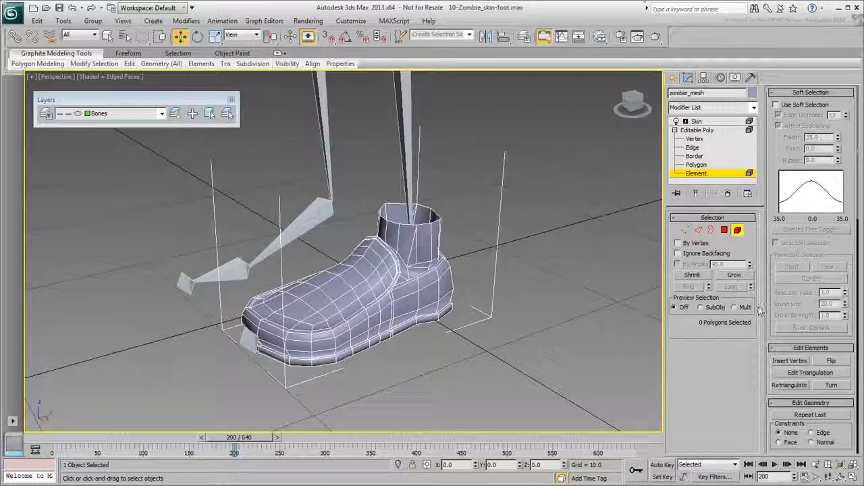
Unhide all of zombie_mesh's geometry at the Polygon level of its Editable Poly and leave sub-object editing
click(723, 231)
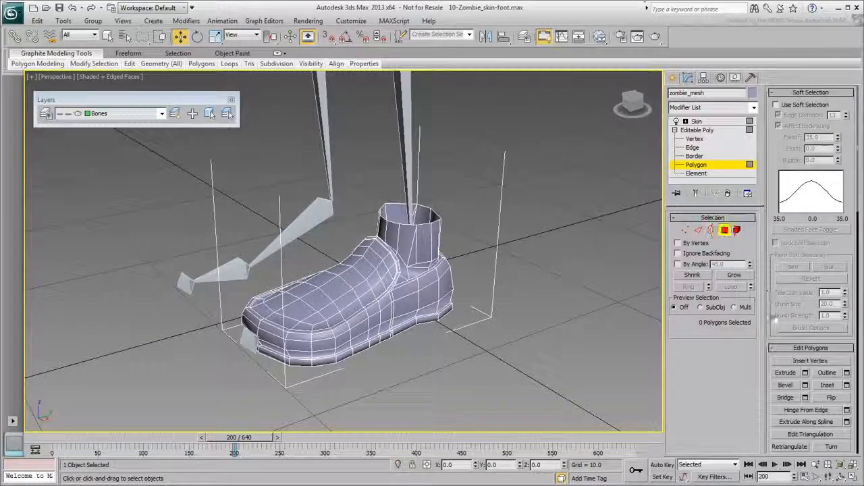
drag(799, 311, 790, 100)
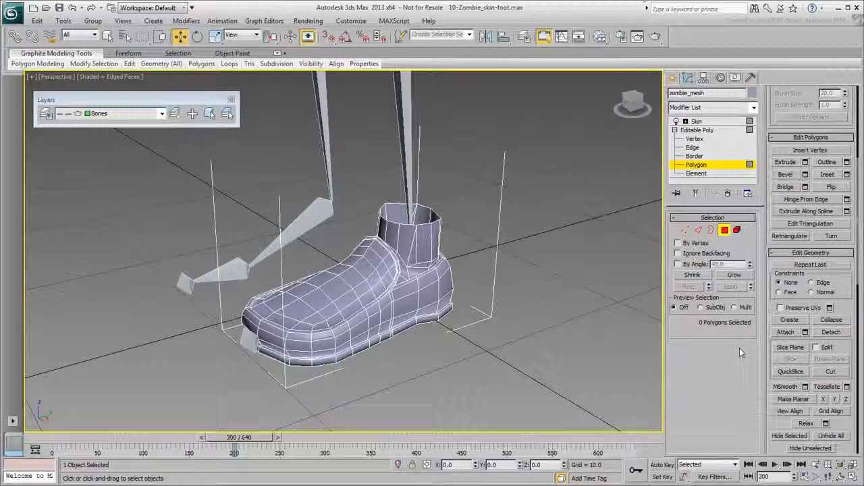
drag(768, 387, 768, 307)
click(830, 355)
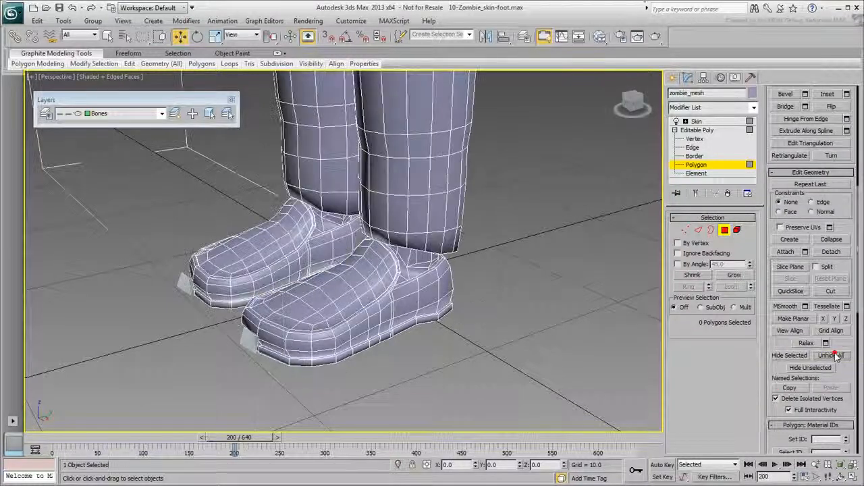
click(724, 231)
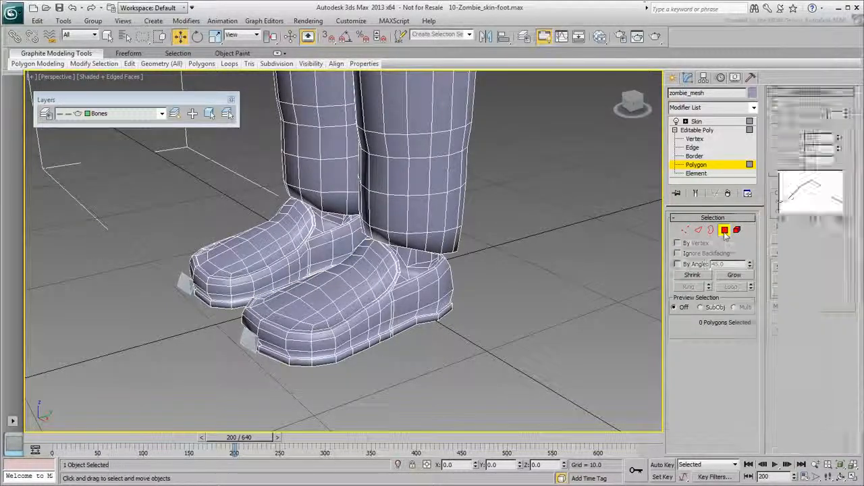
Return to the Skin modifier of zombie_mesh and close the Weight Tool
click(696, 122)
middle_drag(455, 199, 447, 225)
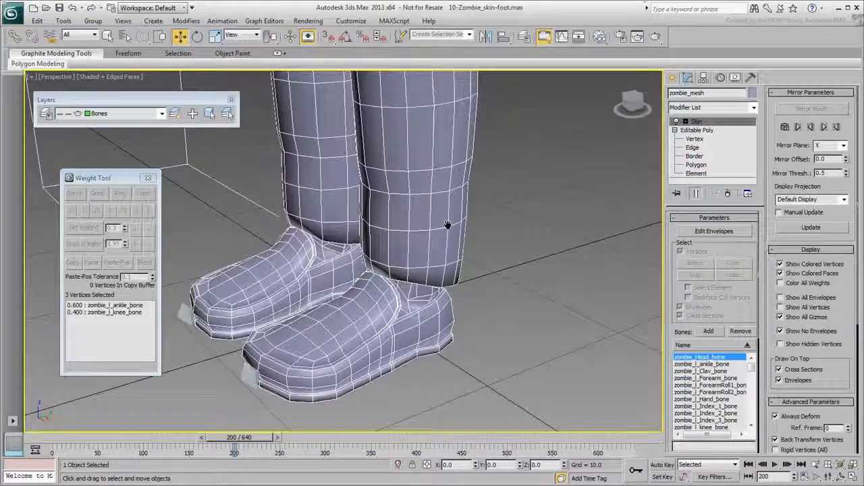
click(148, 178)
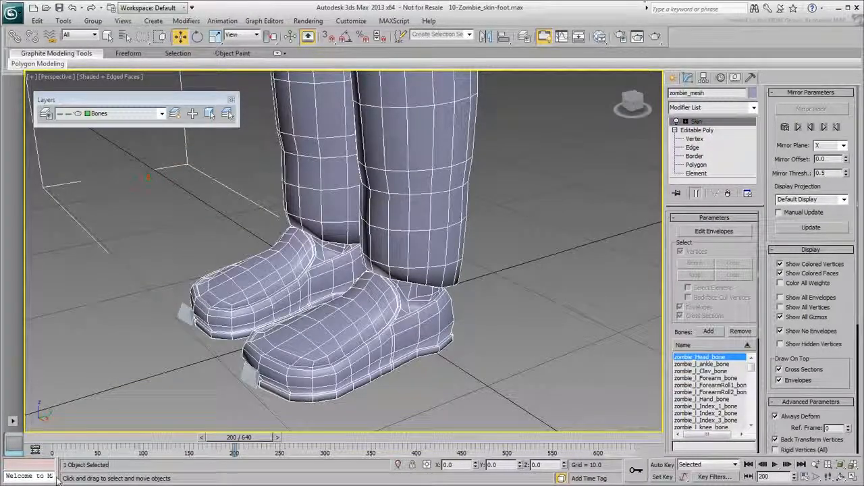
Move the animation back to frame 0 and activate the Move tool
mouse_move(78, 444)
mouse_down()
mouse_move(225, 449)
mouse_move(314, 440)
mouse_move(62, 438)
mouse_up()
key(w)
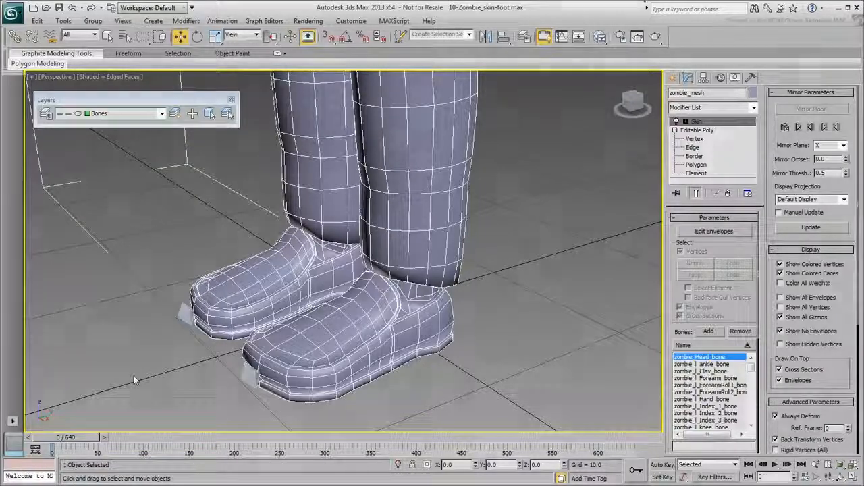